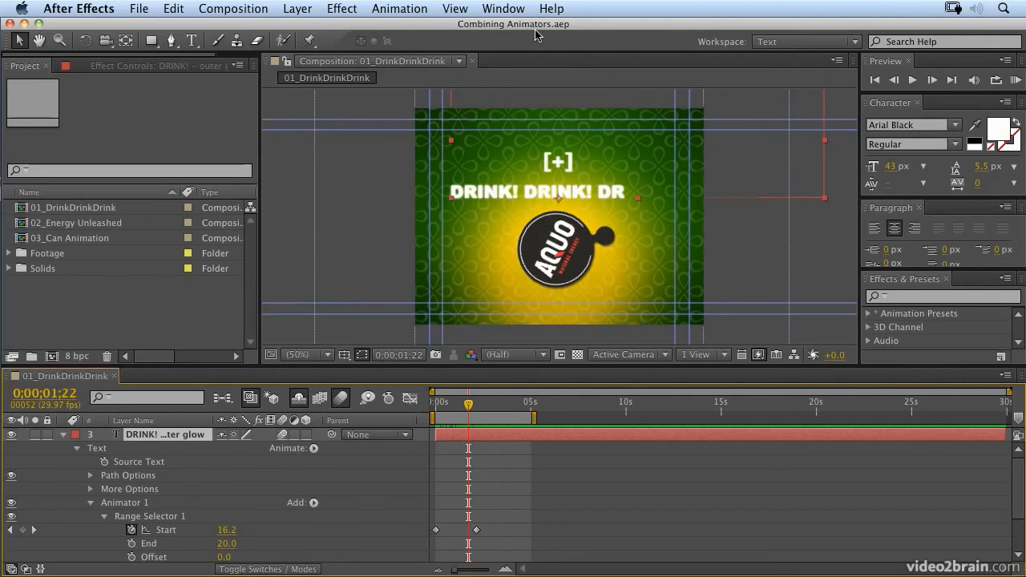
Scrub the playhead around 0;00;01;21 to examine how Animator 1 flies the DRINK! letters in.
key(super+Tab)
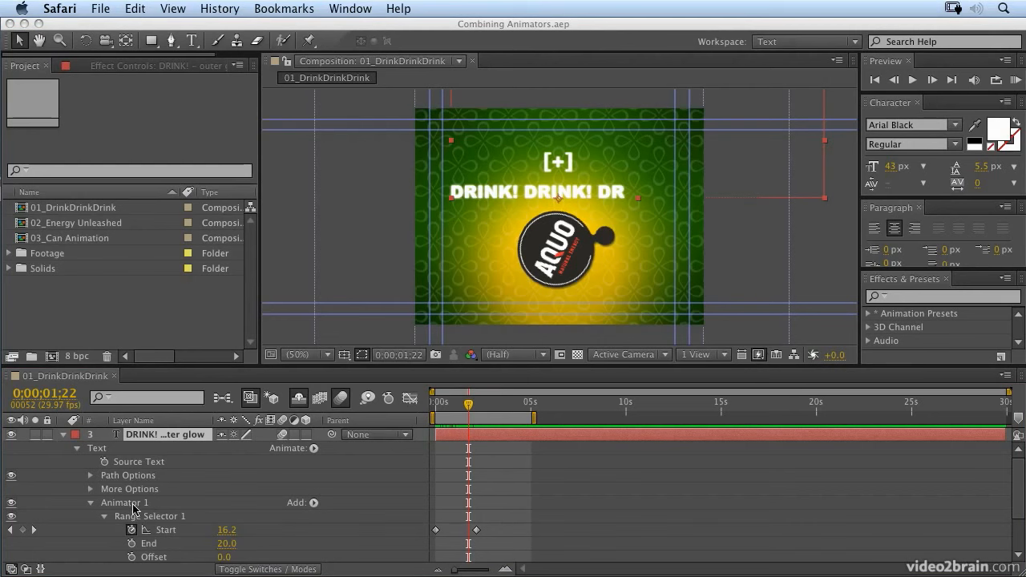
click(469, 408)
mouse_move(469, 408)
mouse_down()
mouse_move(449, 406)
mouse_move(468, 406)
mouse_up()
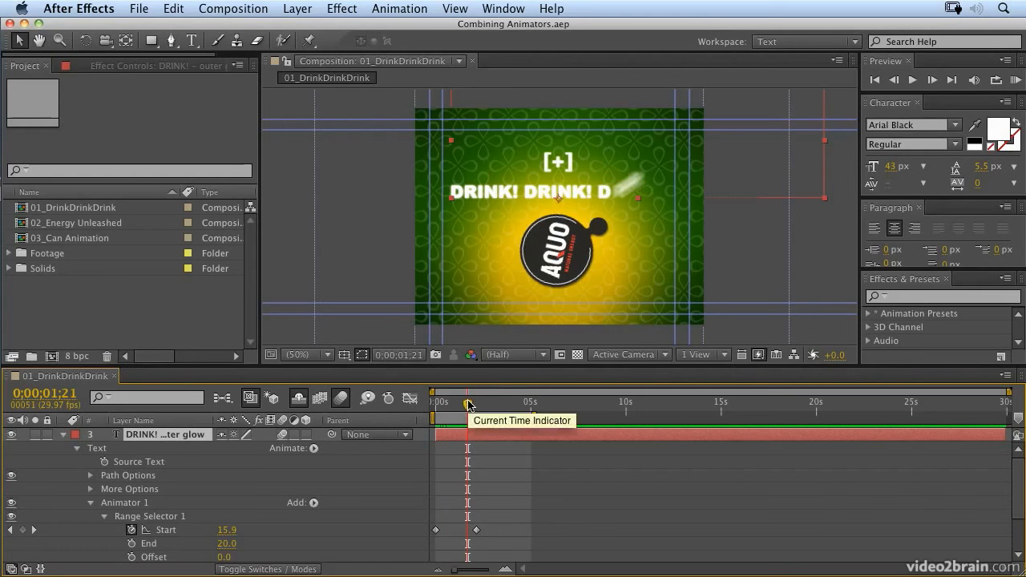
click(129, 504)
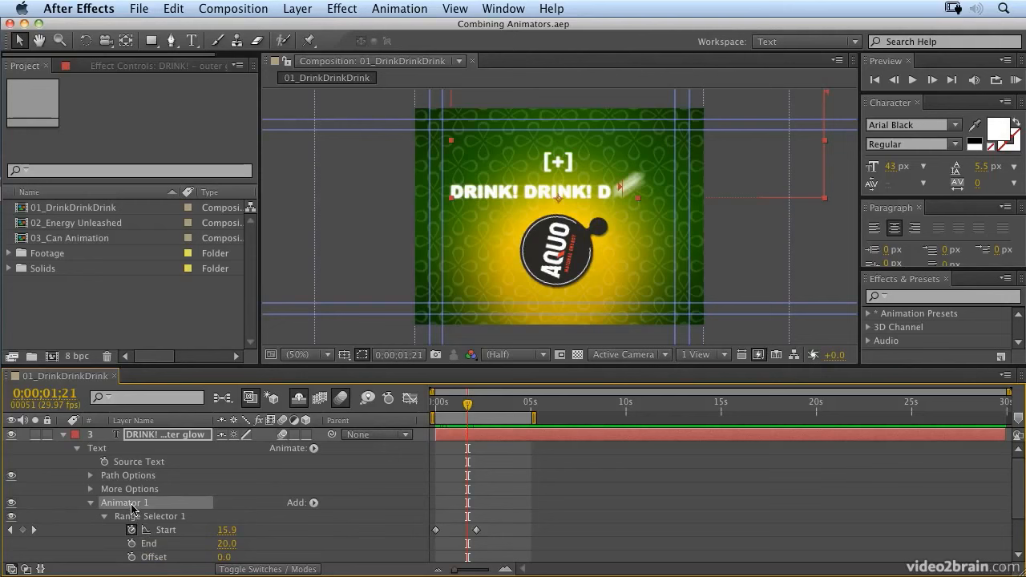
click(223, 476)
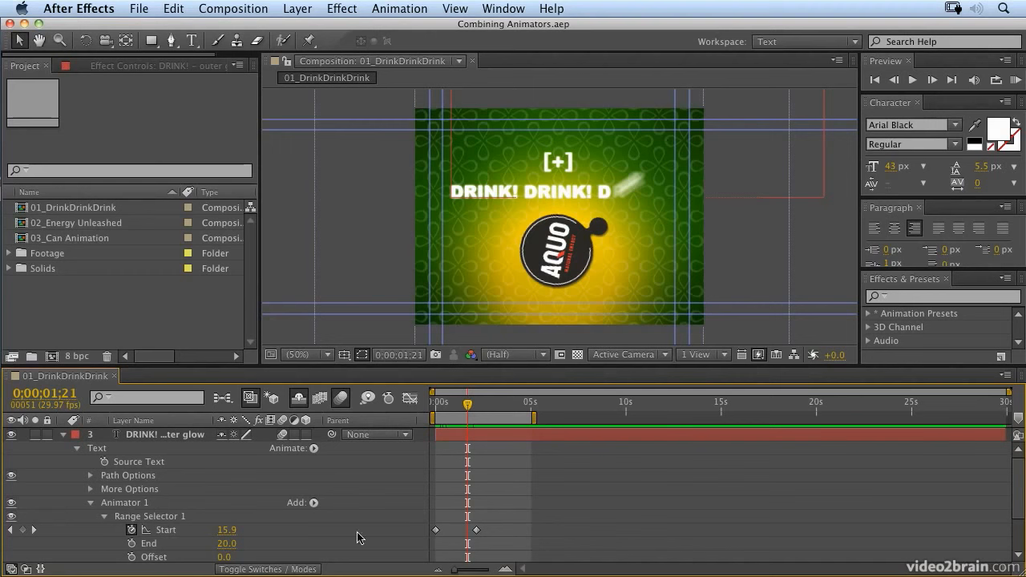
Move the playhead to 0;00;01;10 and turn off motion blur for the composition.
click(466, 406)
drag(466, 406, 463, 407)
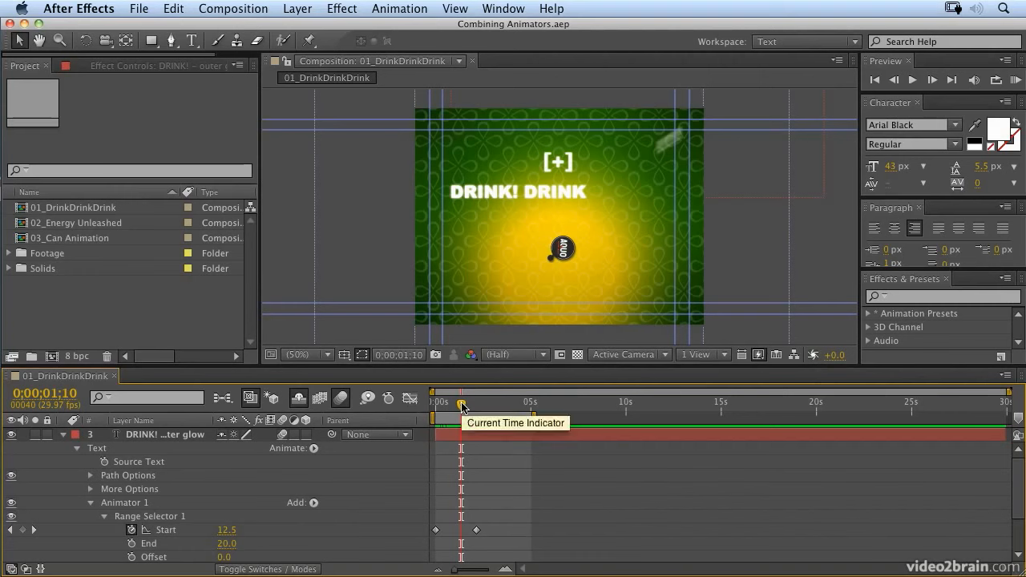
click(342, 398)
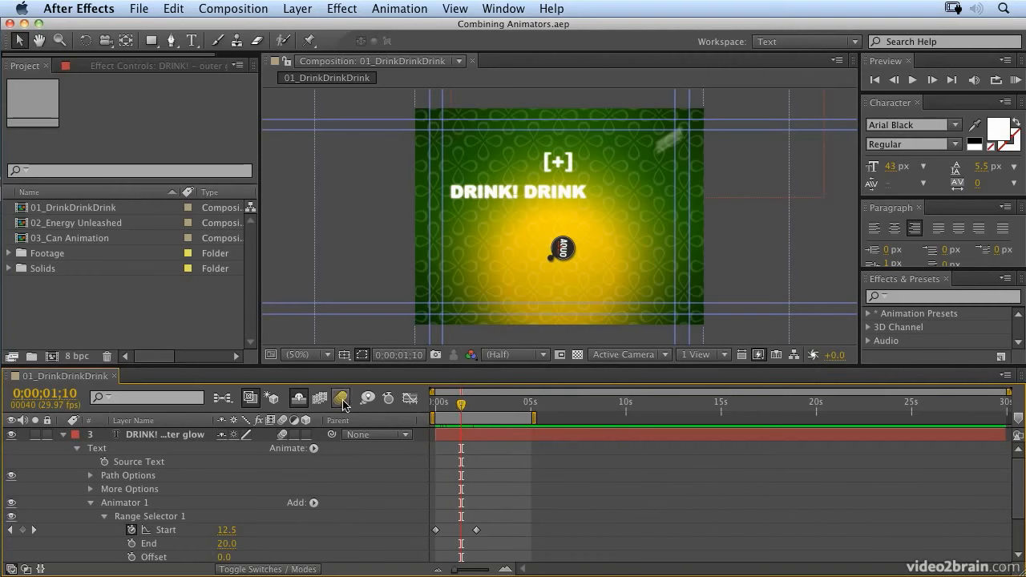
click(342, 401)
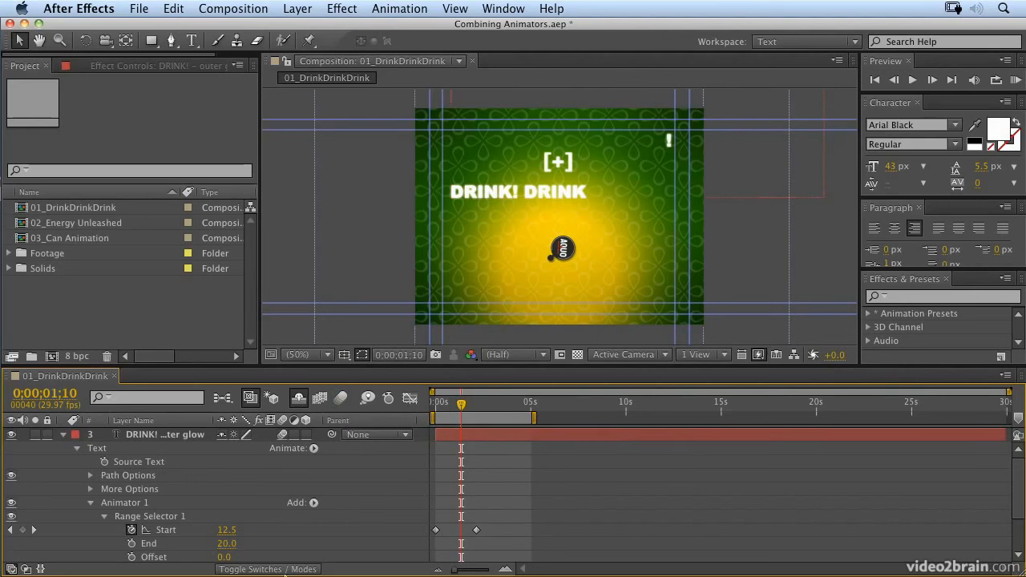
Add a Scale property to Animator 1 of the DRINK! text layer.
click(129, 505)
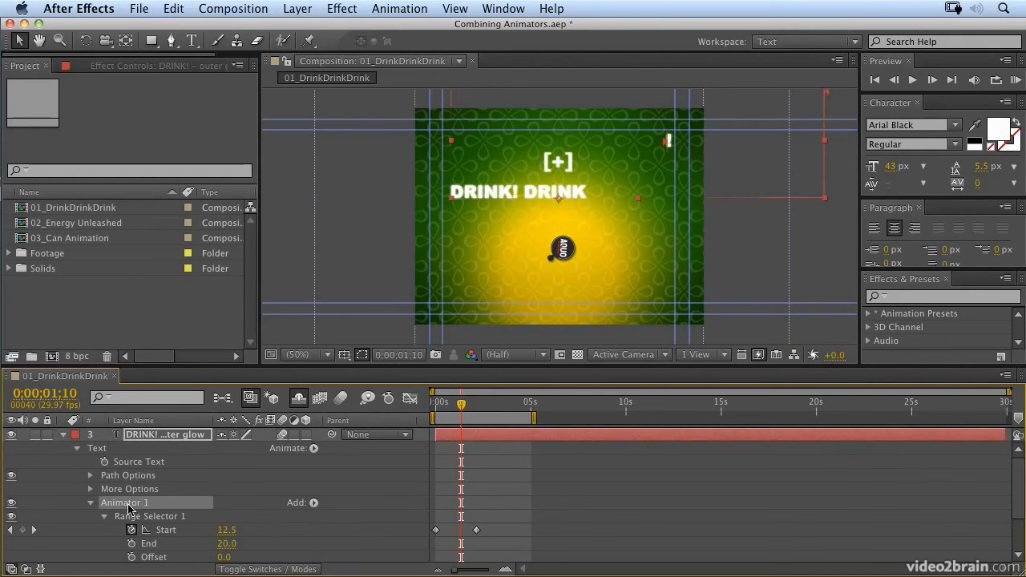
click(313, 504)
mouse_move(313, 507)
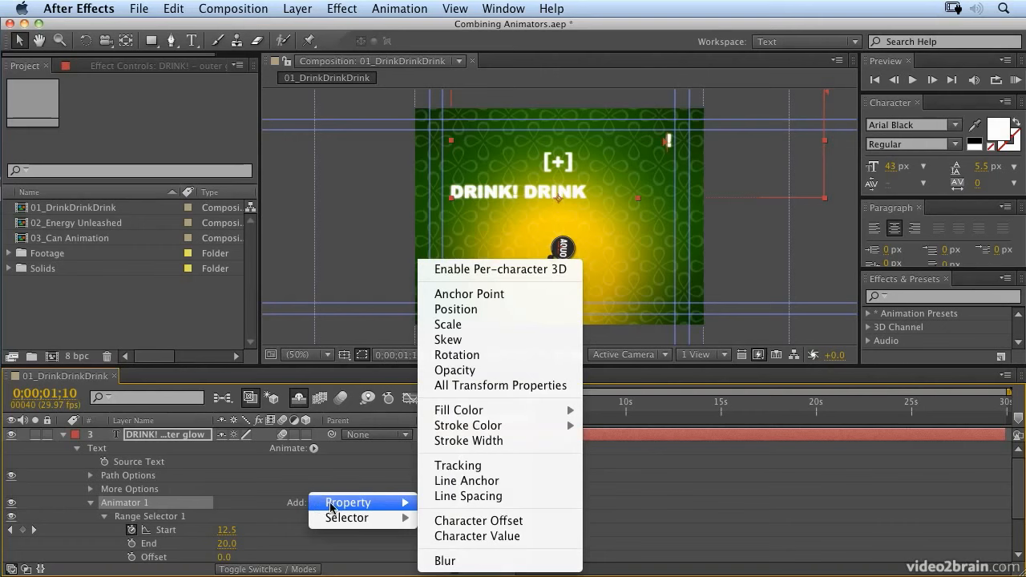
click(449, 324)
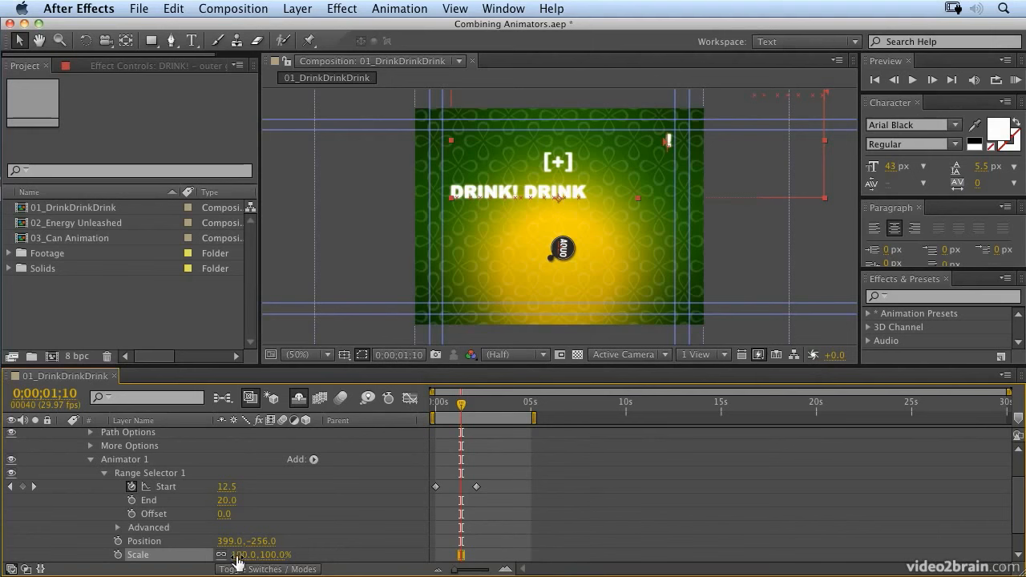
Set Animator 1's Scale to 500%.
drag(241, 554, 569, 575)
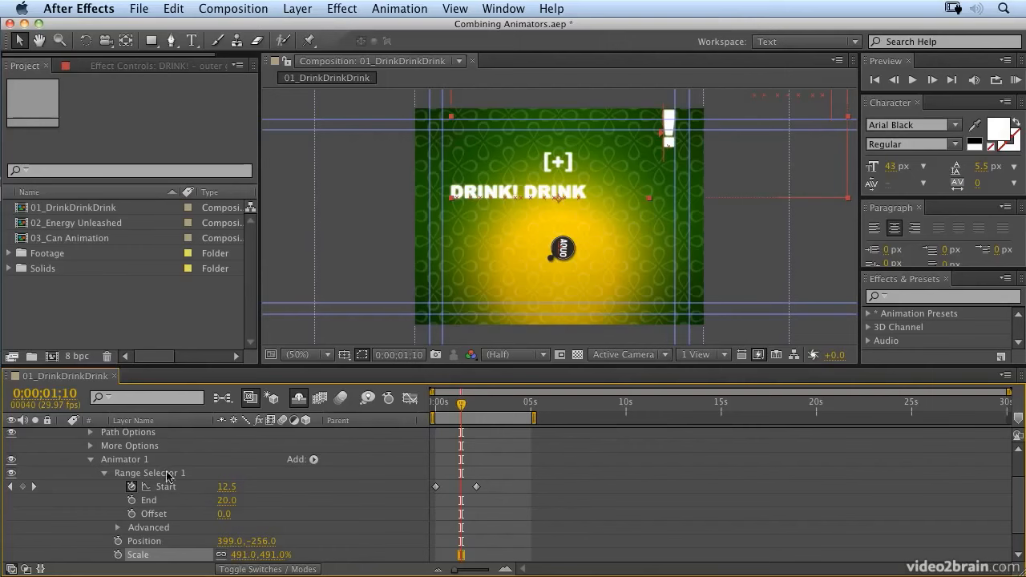
click(240, 554)
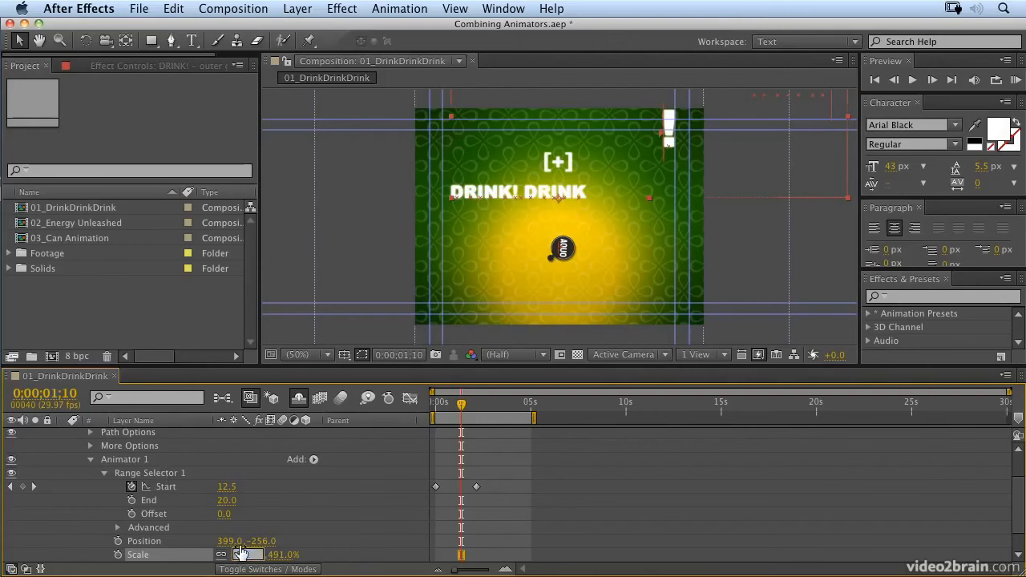
text(500)
key(Return)
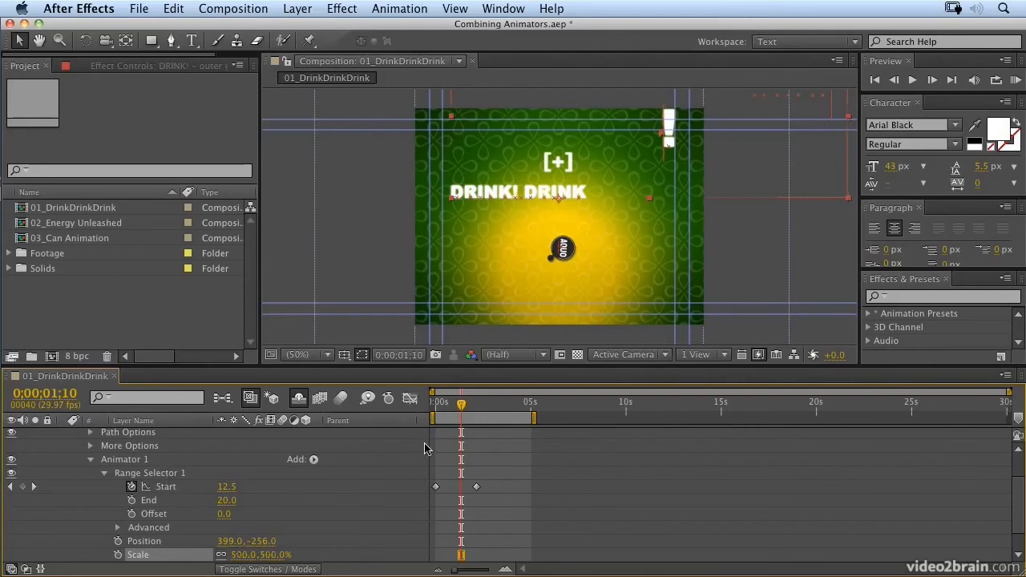
Preview the scaled letter fly-in from the start of the composition, then check it at 0;00;01;07.
drag(464, 409, 421, 408)
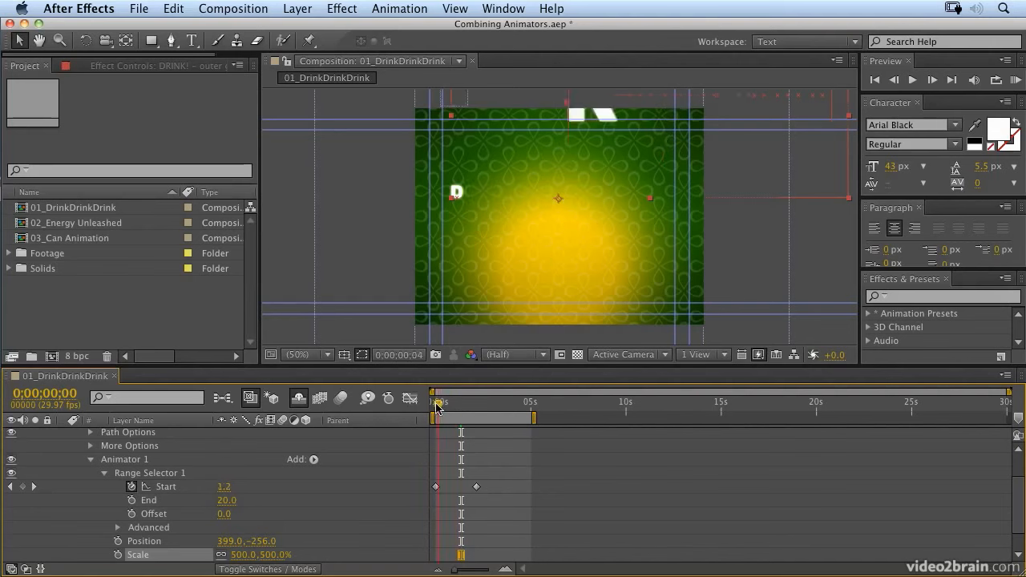
click(1016, 80)
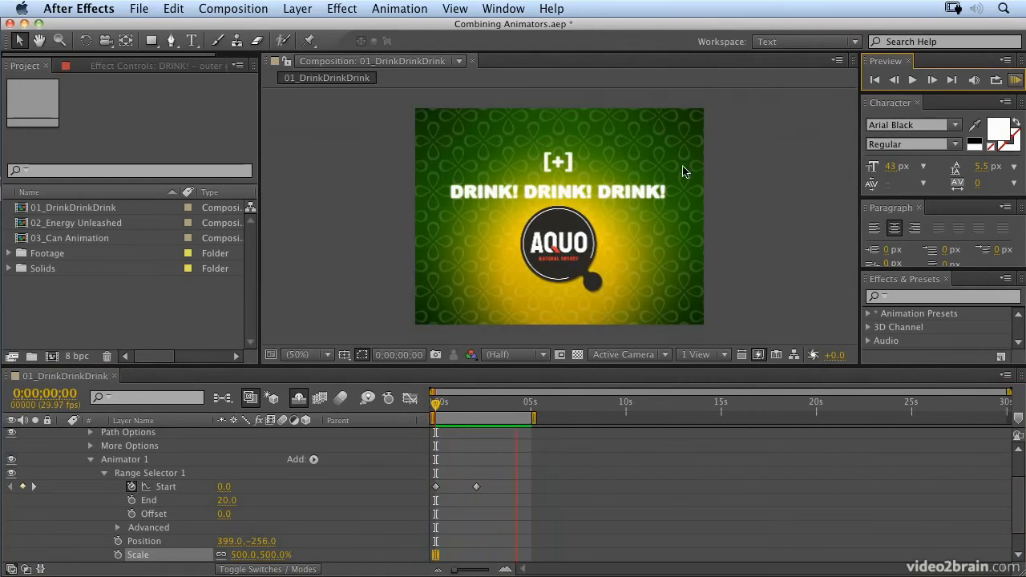
click(495, 407)
click(462, 403)
drag(463, 404, 458, 403)
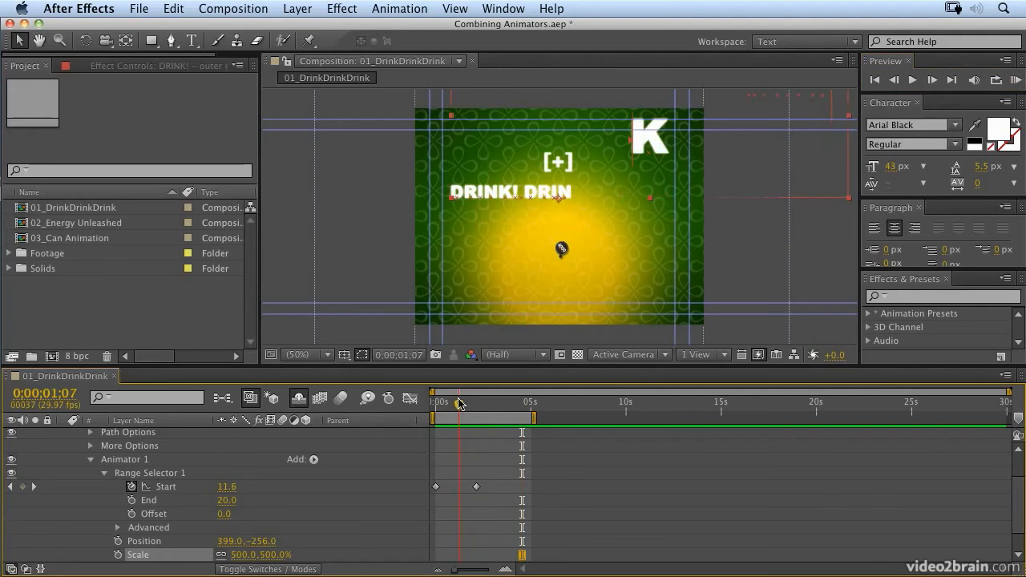
Set Animator 1's Scale to 300%.
click(245, 554)
text(3)
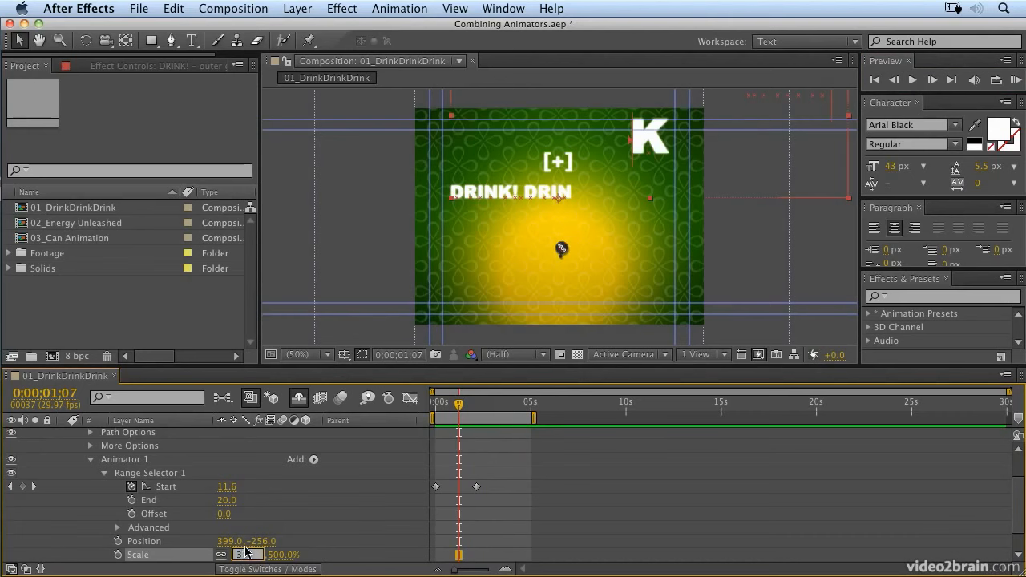
text(00)
key(Return)
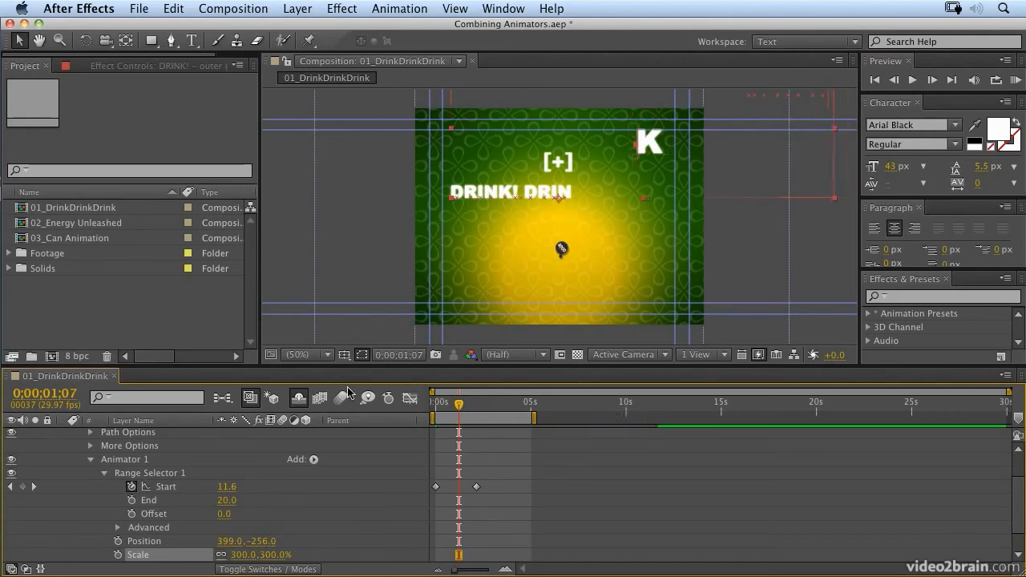
Turn motion blur back on for the composition and preview the text animation.
click(341, 398)
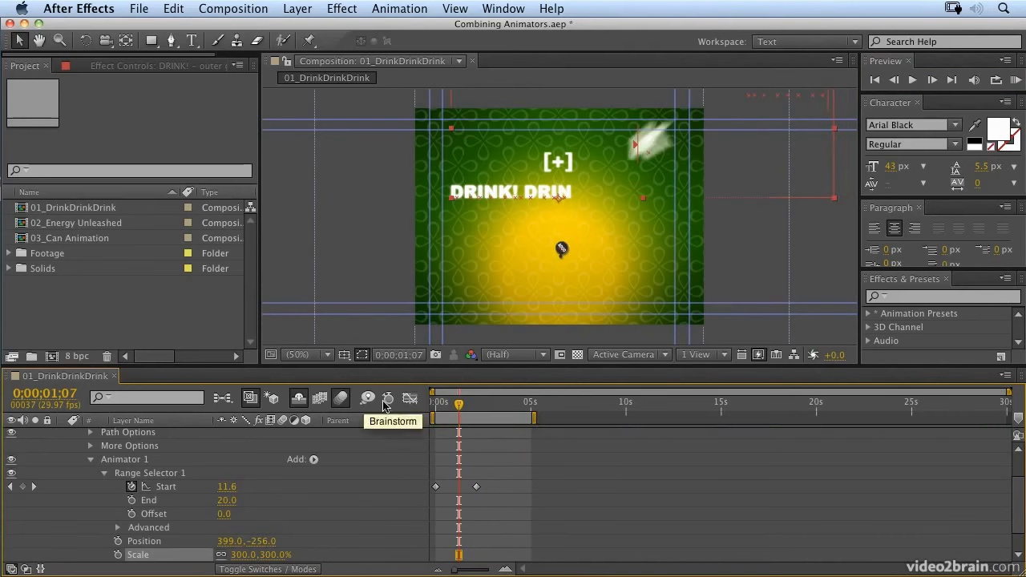
click(1016, 80)
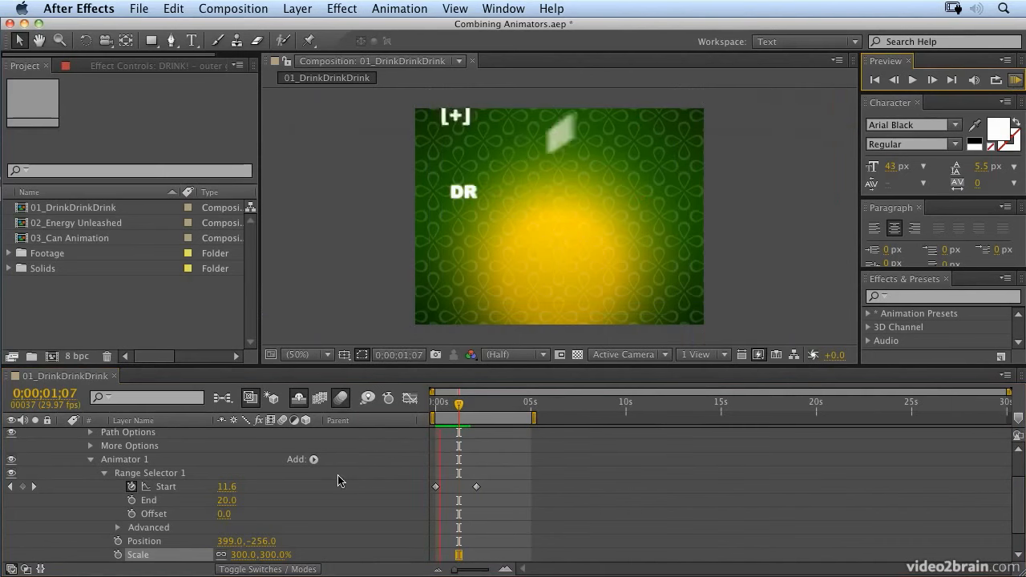
key(space)
Add a Rotation property to Animator 1, set it to one full revolution, and preview the animation.
click(313, 461)
mouse_move(320, 461)
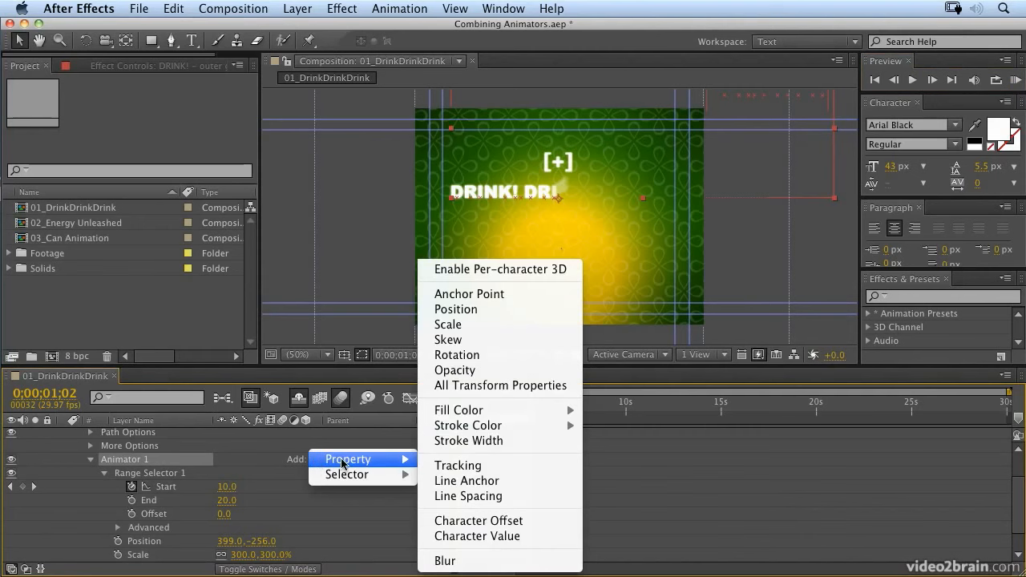
click(455, 355)
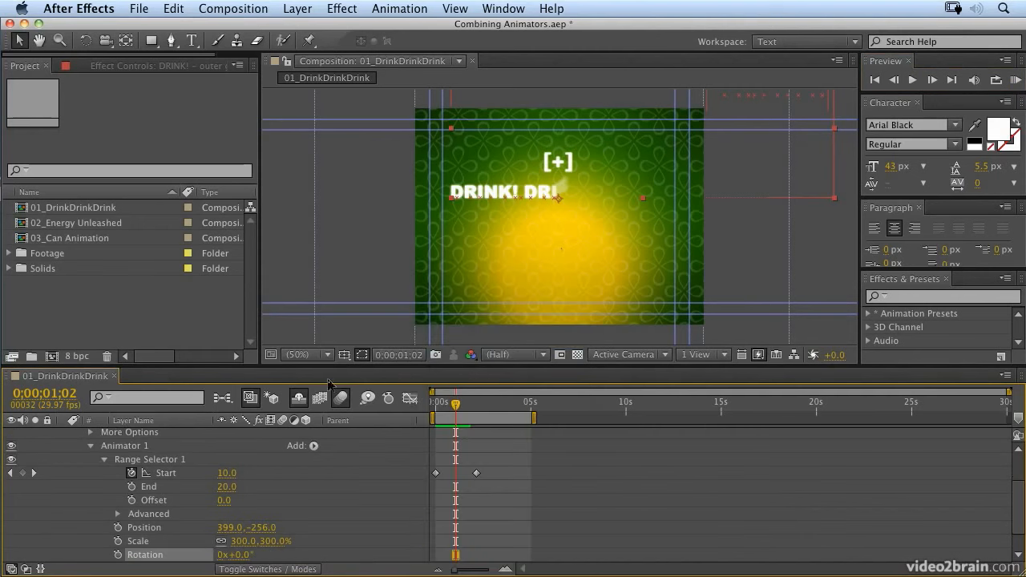
click(221, 556)
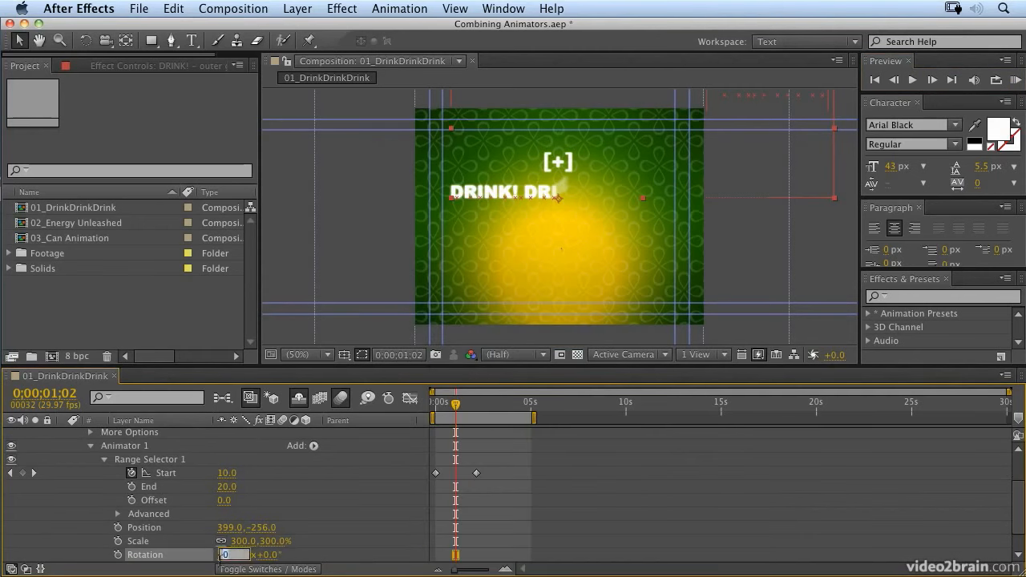
key(Return)
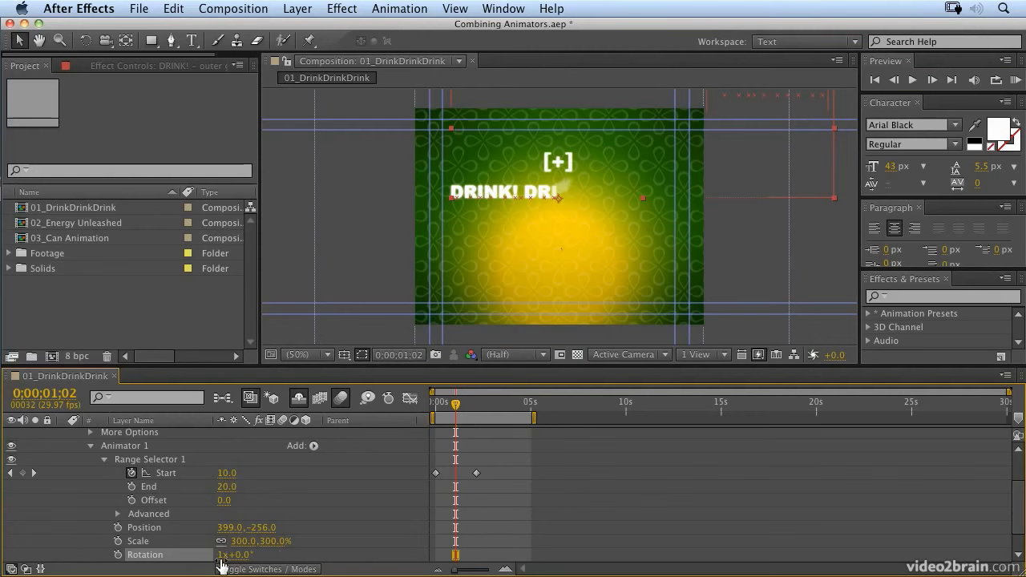
key(KP_0)
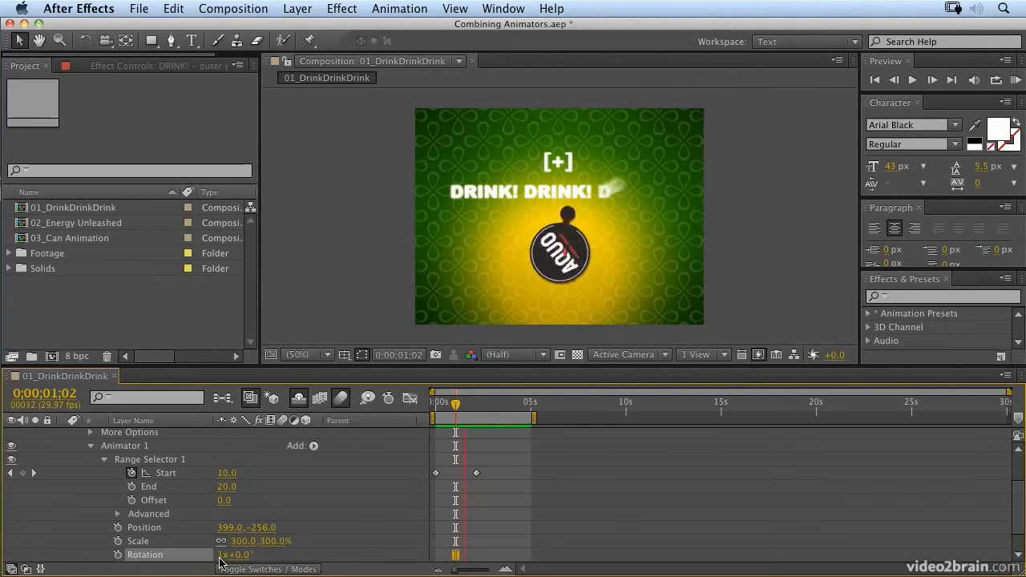
key(space)
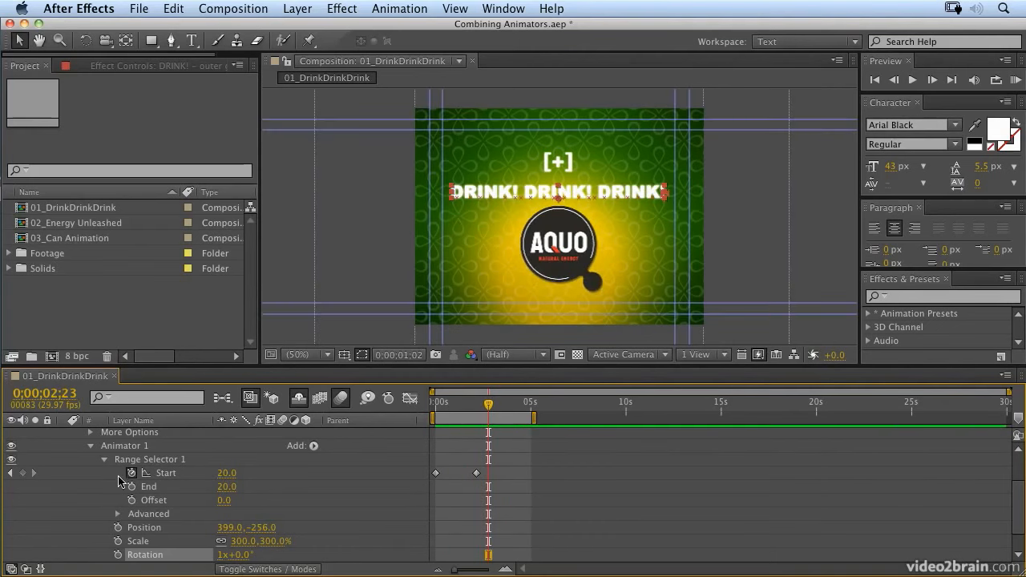
Collapse Animator 1 and its range selector, and rename the animator as Position Scale Rotation Fly in.
click(104, 461)
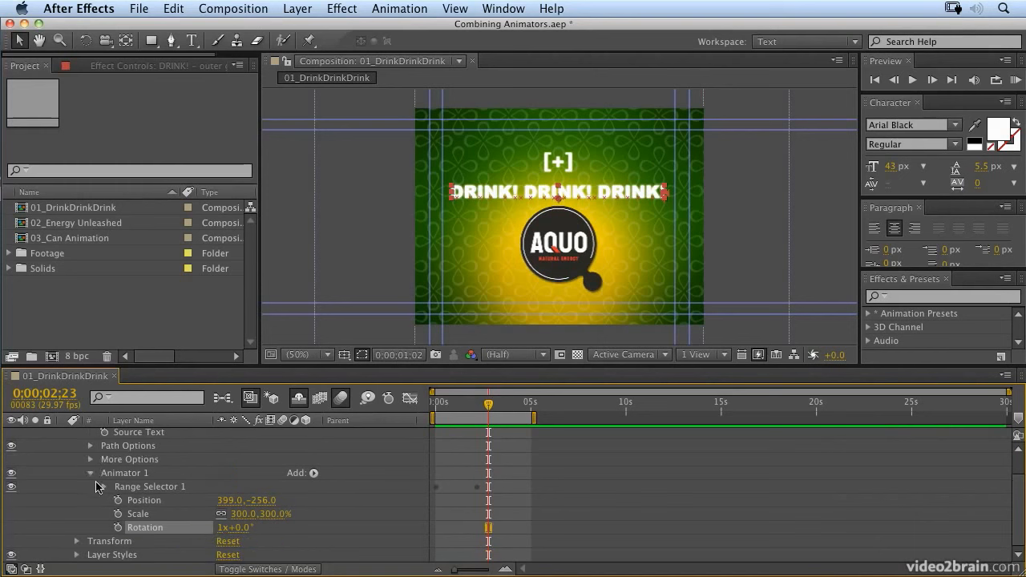
click(90, 474)
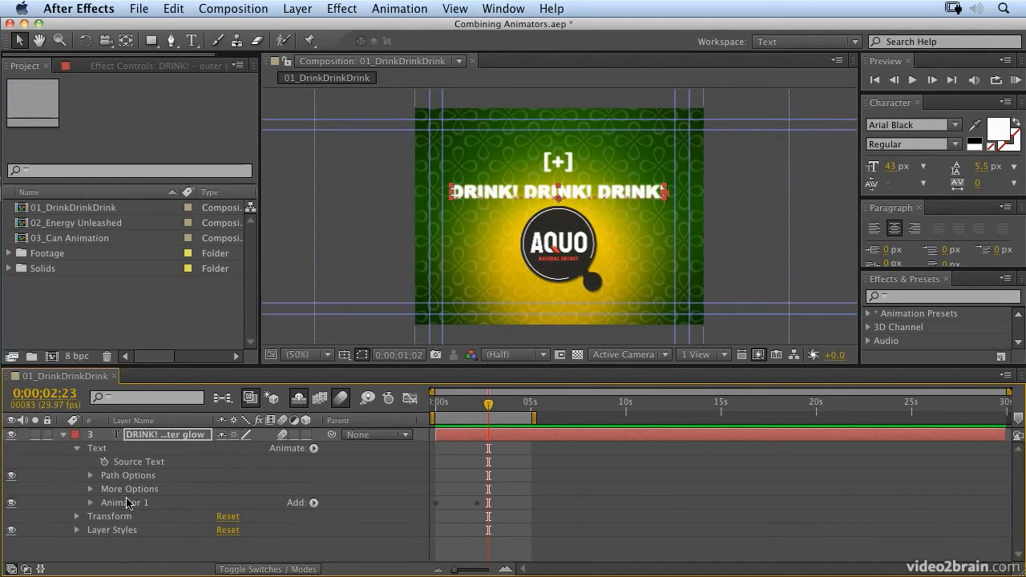
click(121, 505)
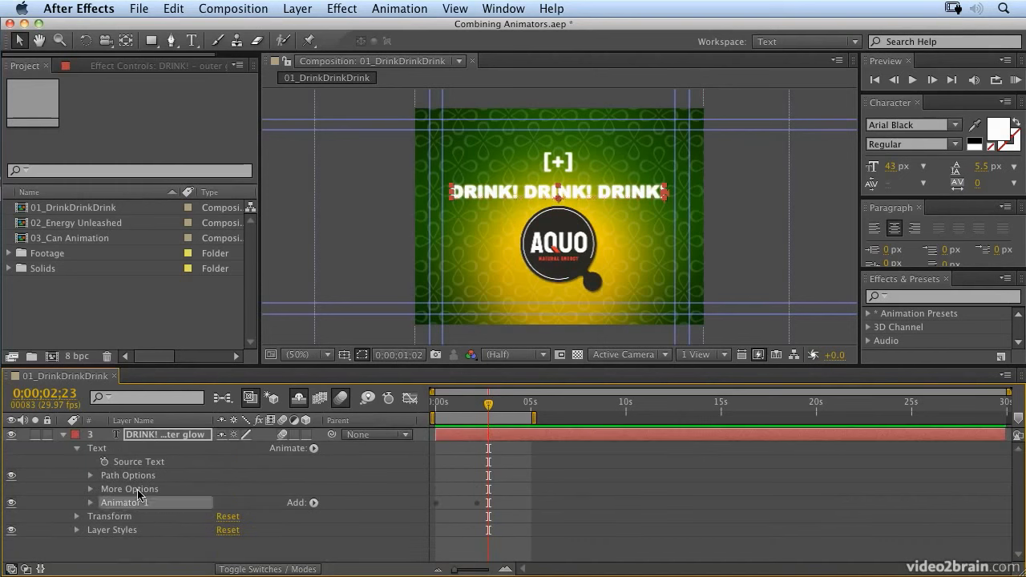
key(Return)
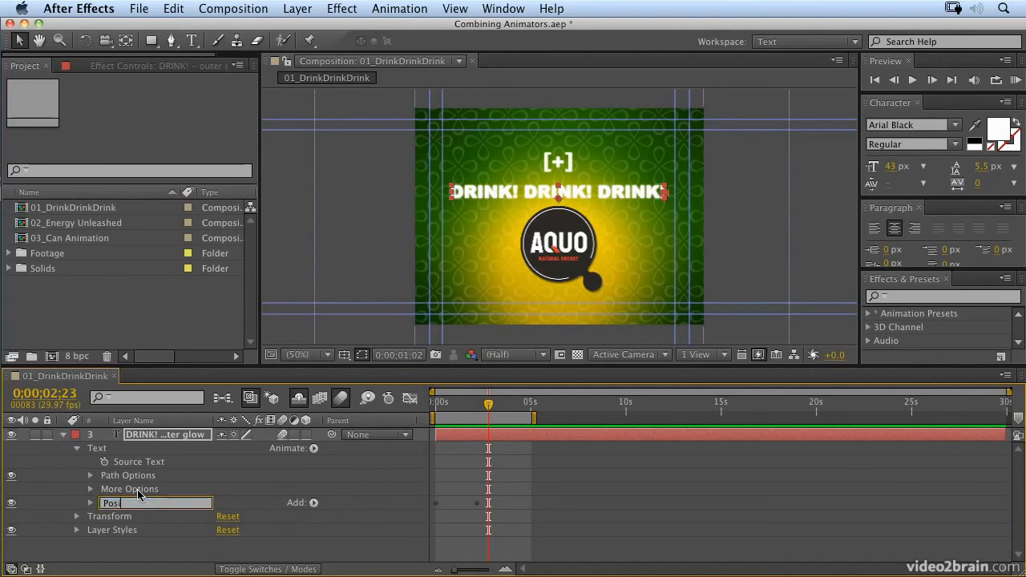
text(Position)
text( Sca)
text(le Rotation Flyin)
click(178, 548)
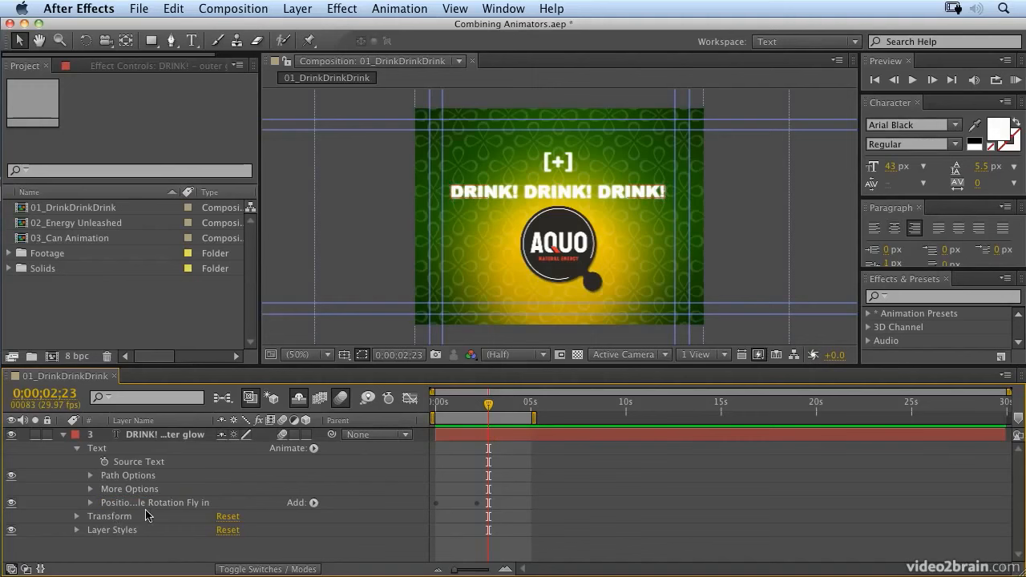
Add a second, separate Position animator to the DRINK! text layer with the first animator deselected.
click(148, 504)
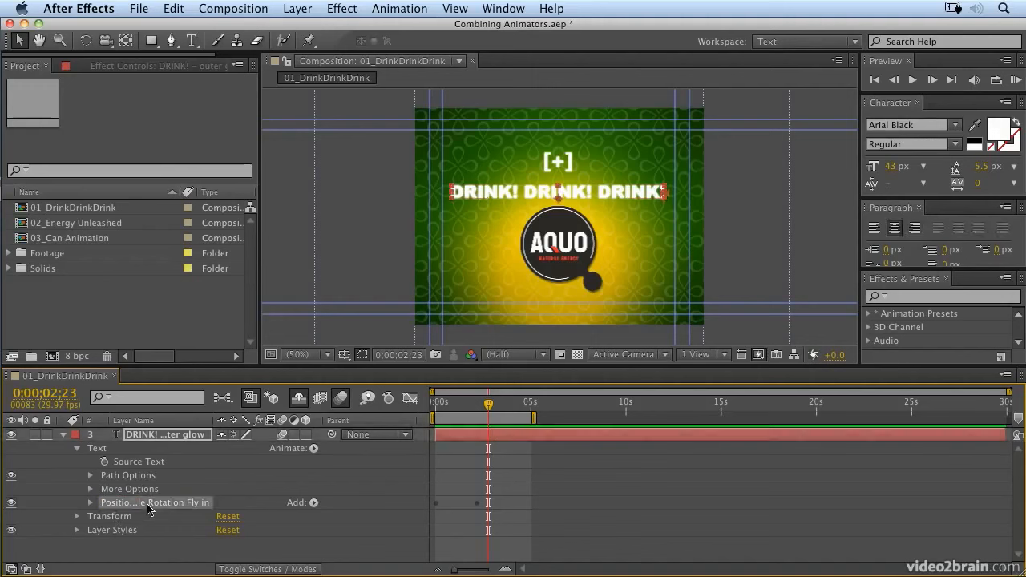
click(162, 548)
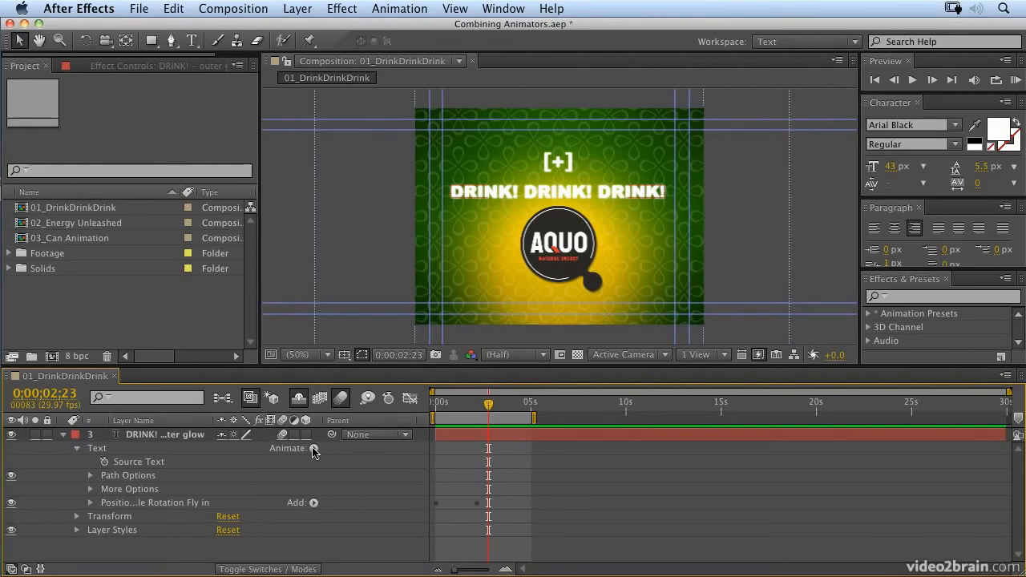
click(314, 449)
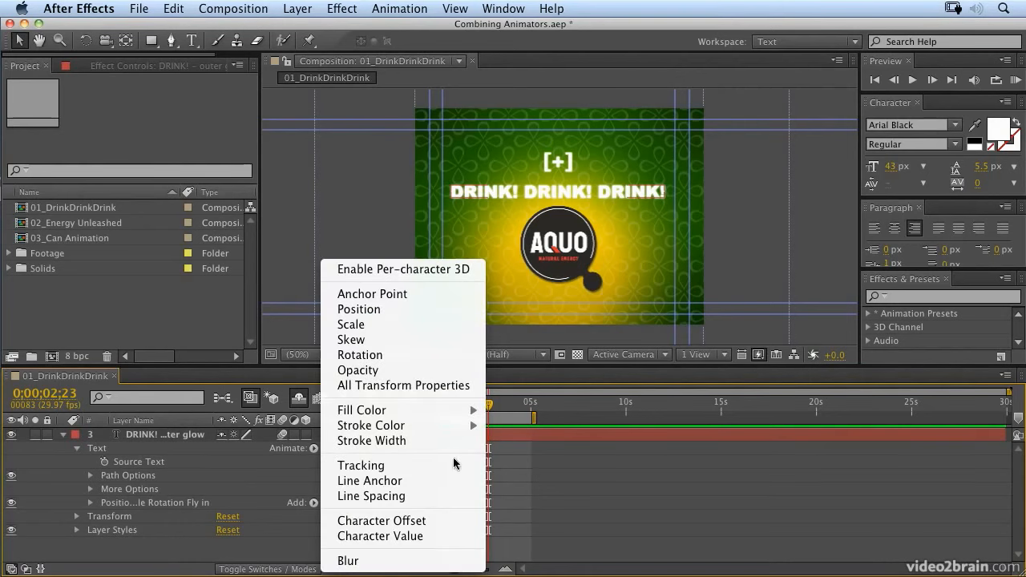
click(381, 313)
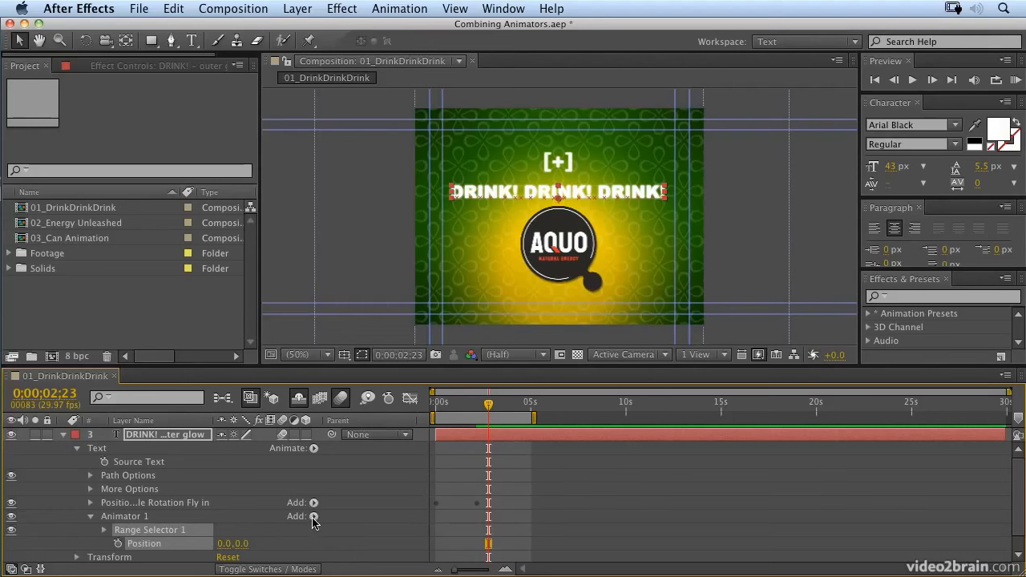
Add a Wiggly selector to Animator 1 on the DRINK! text layer.
click(128, 517)
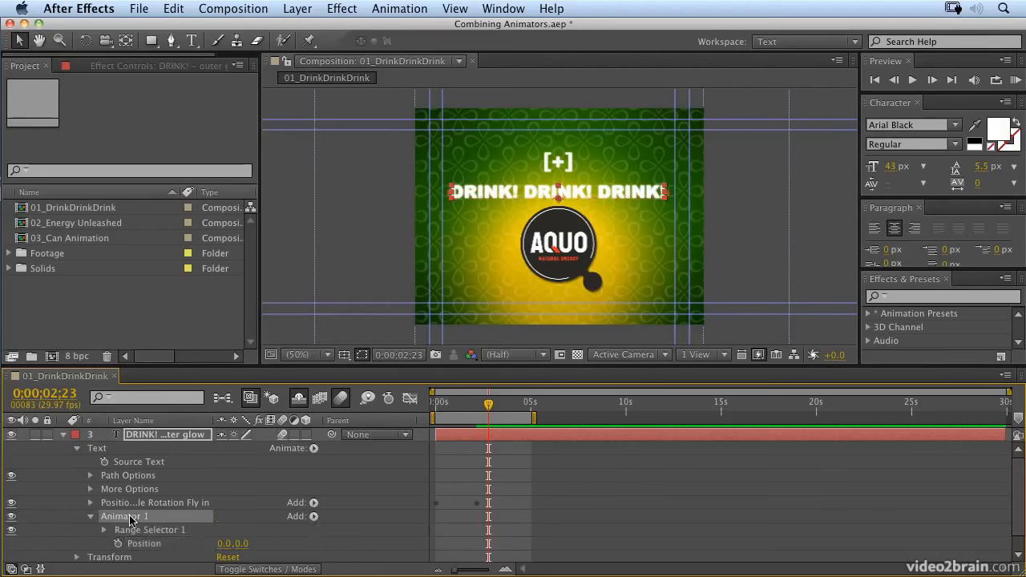
click(314, 517)
mouse_move(358, 535)
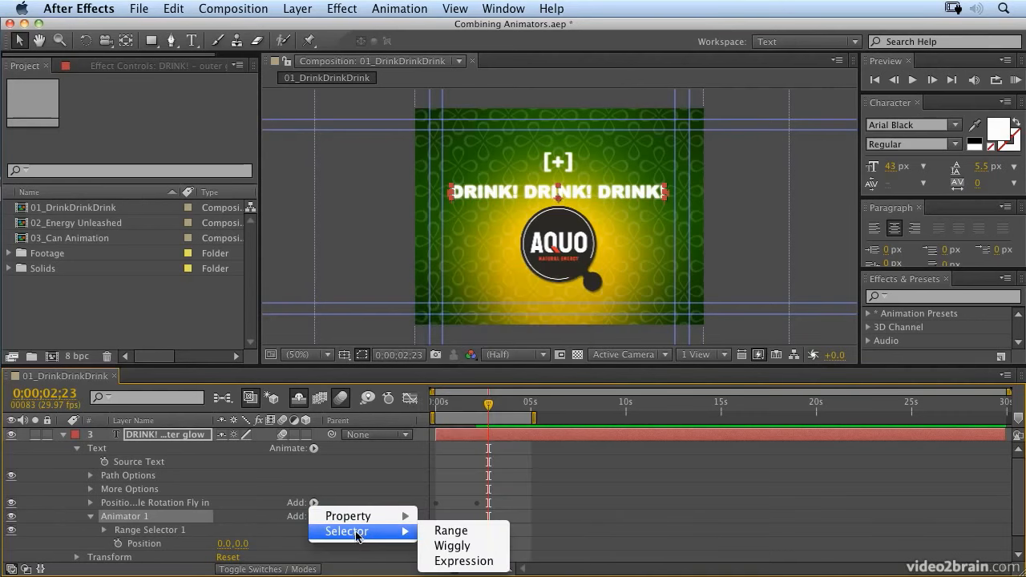
click(488, 548)
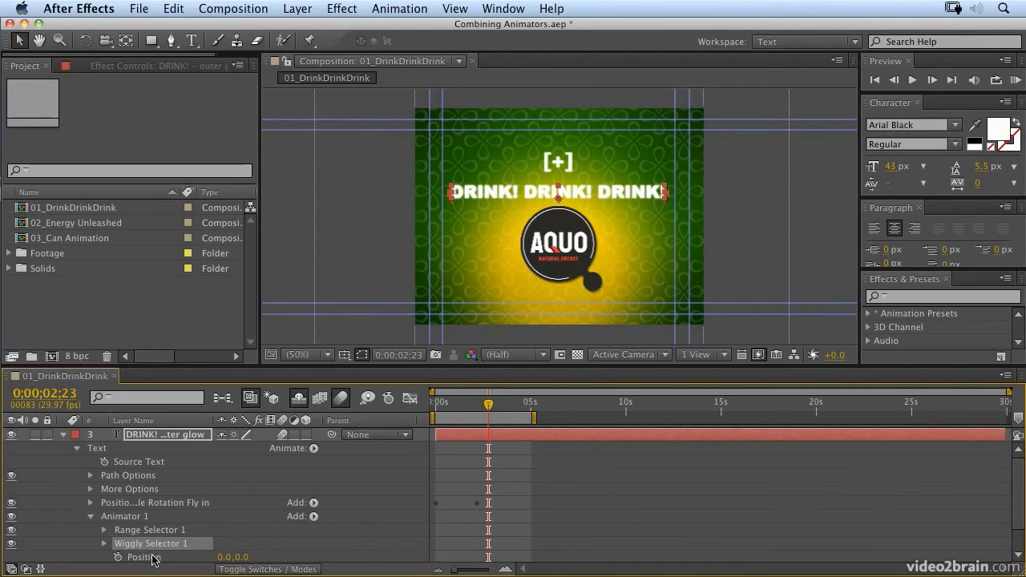
Set Animator 1's Position to 0.0, 9.0 and preview the wiggling text.
scroll(357, 516, down, 2)
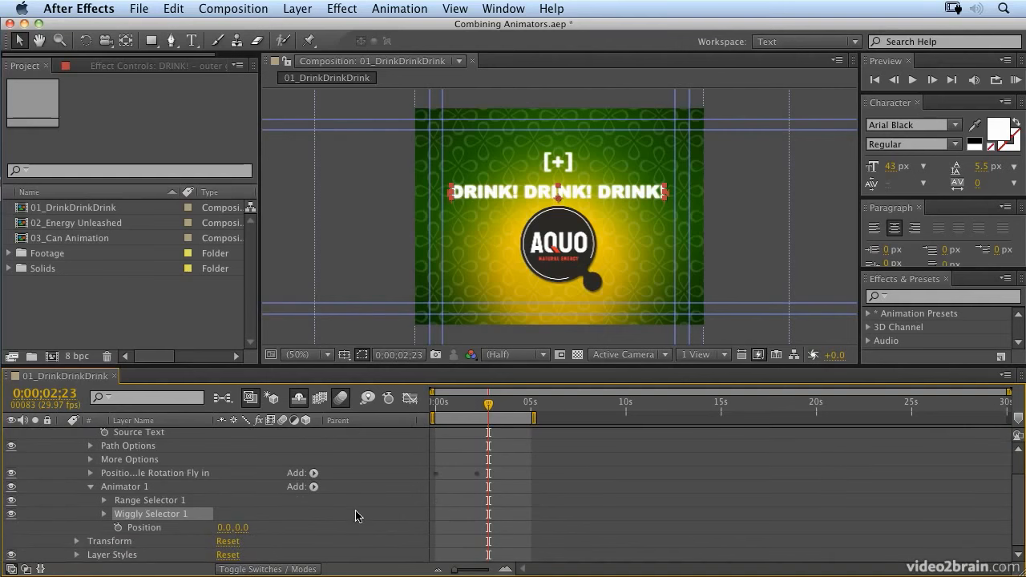
click(76, 541)
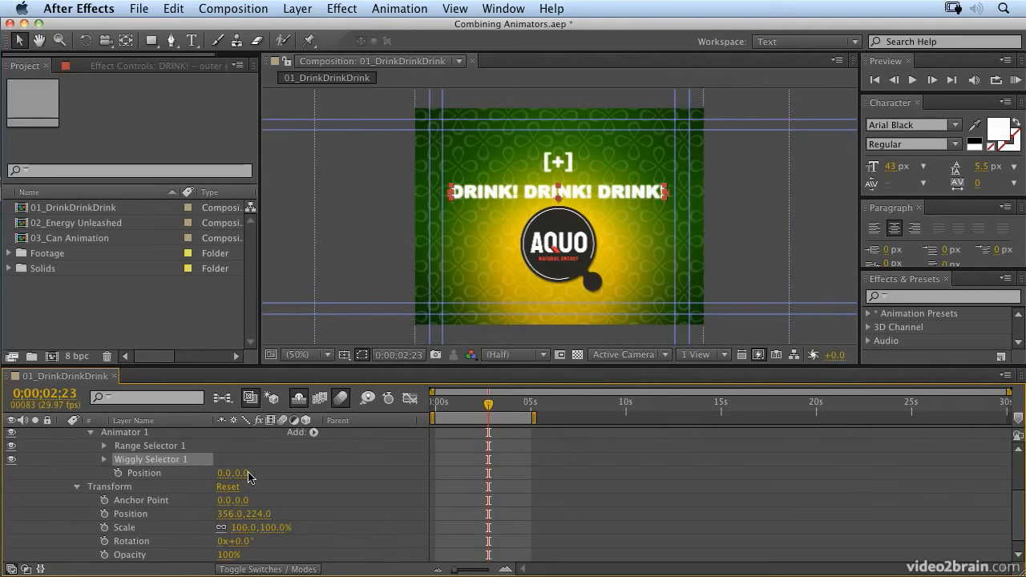
click(77, 489)
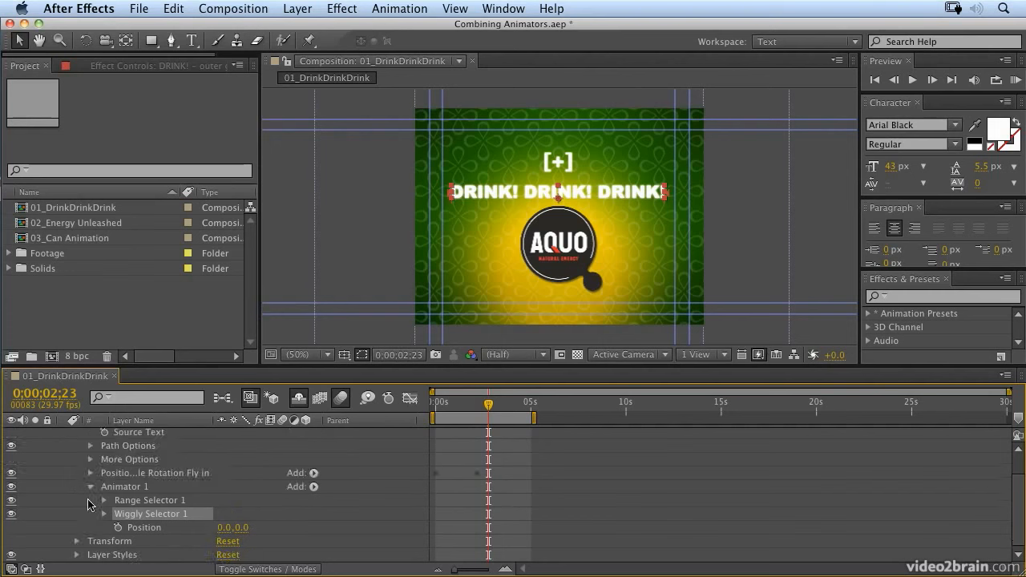
drag(241, 527, 247, 528)
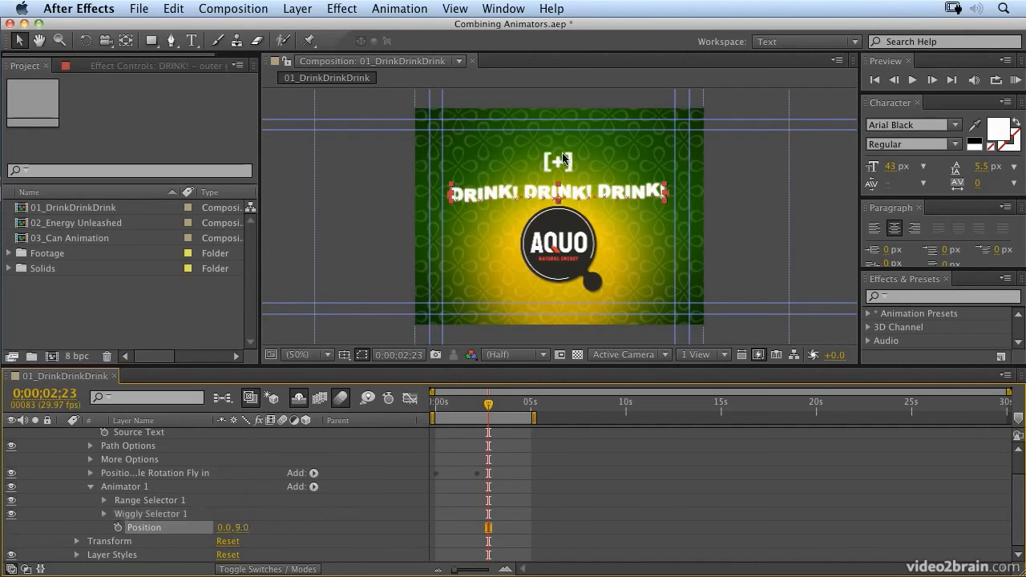
click(1016, 80)
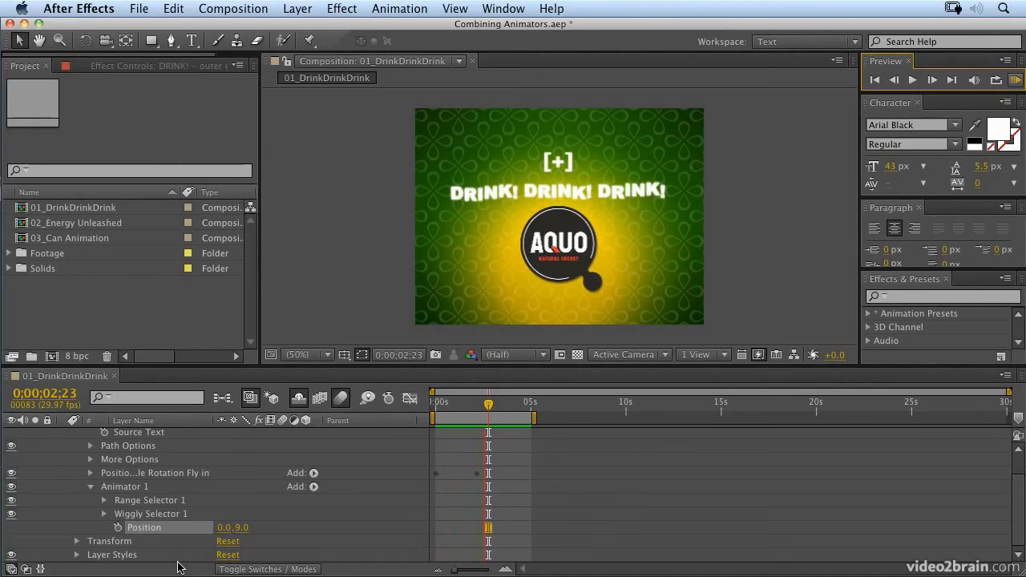
key(space)
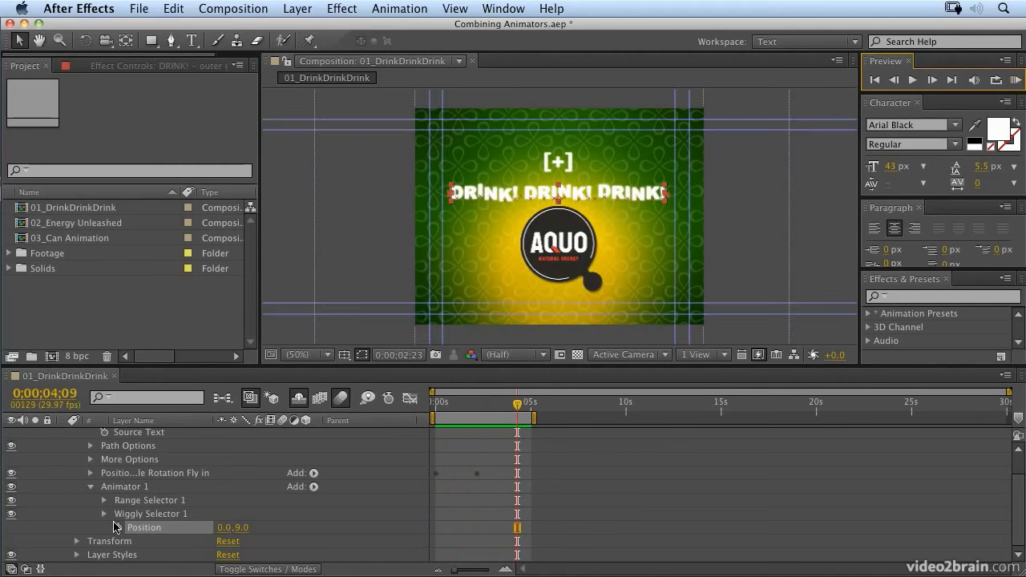
Set Wiggly Selector 1 to 50 wiggles per second and preview the animation.
click(104, 515)
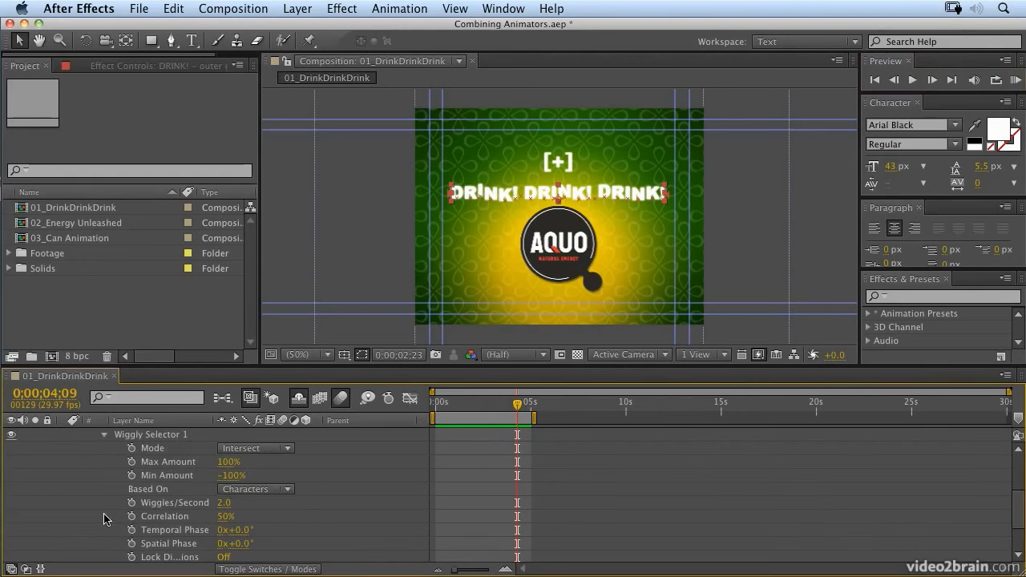
click(223, 502)
key(Return)
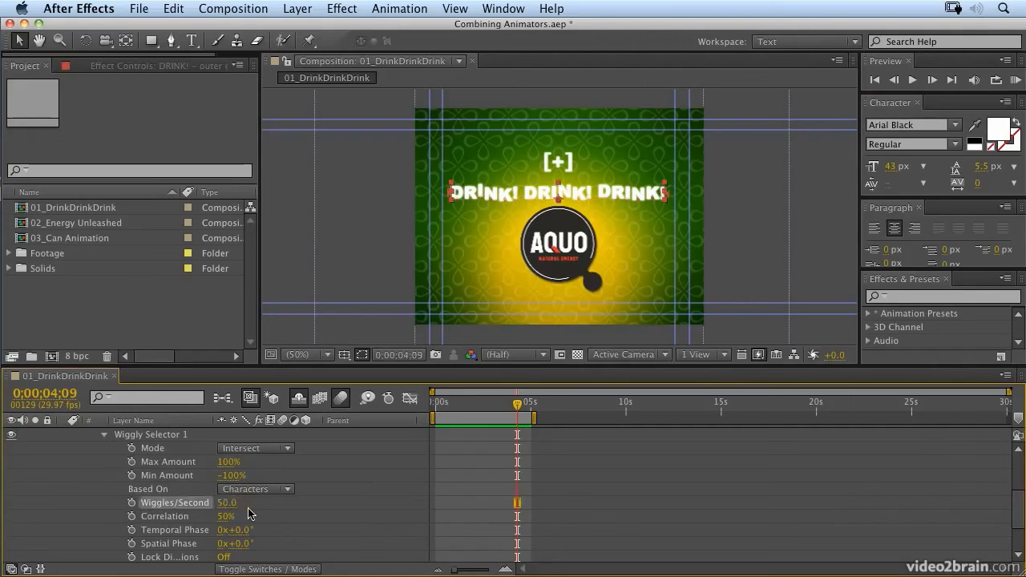
click(104, 437)
click(1016, 80)
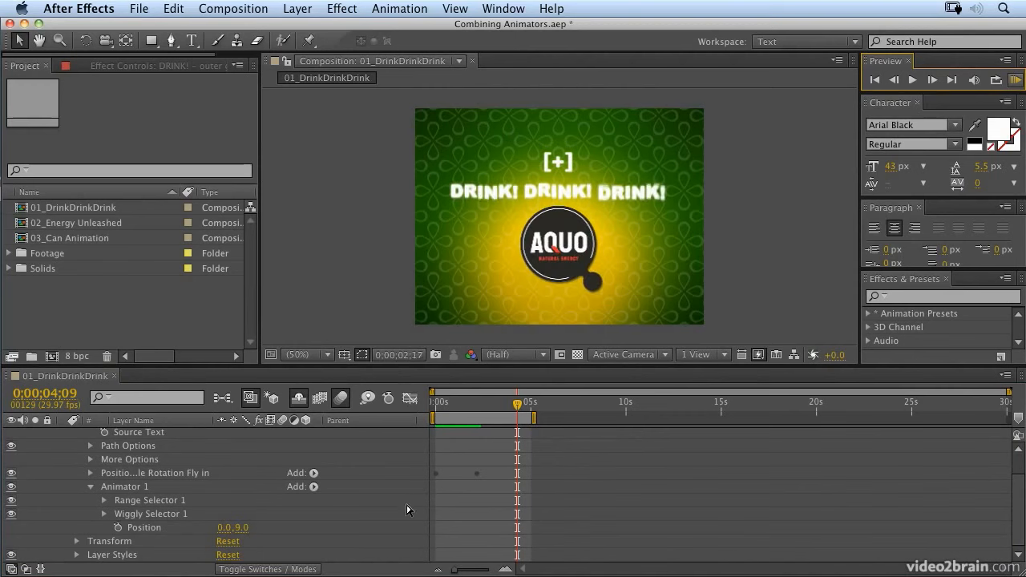
key(space)
Set Animator 1's Position to 1.0, 5.0 and preview the animation.
click(242, 528)
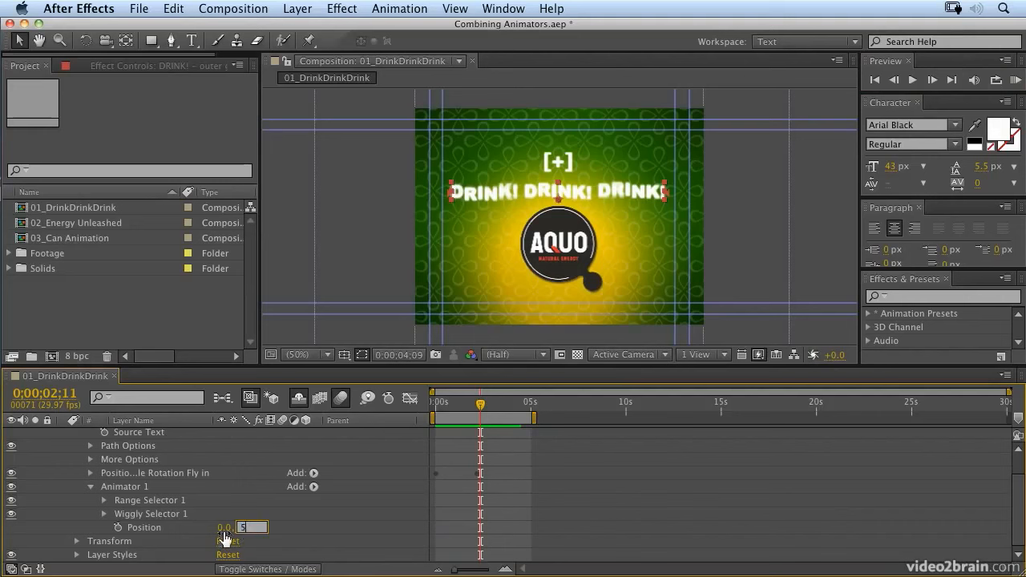
click(224, 528)
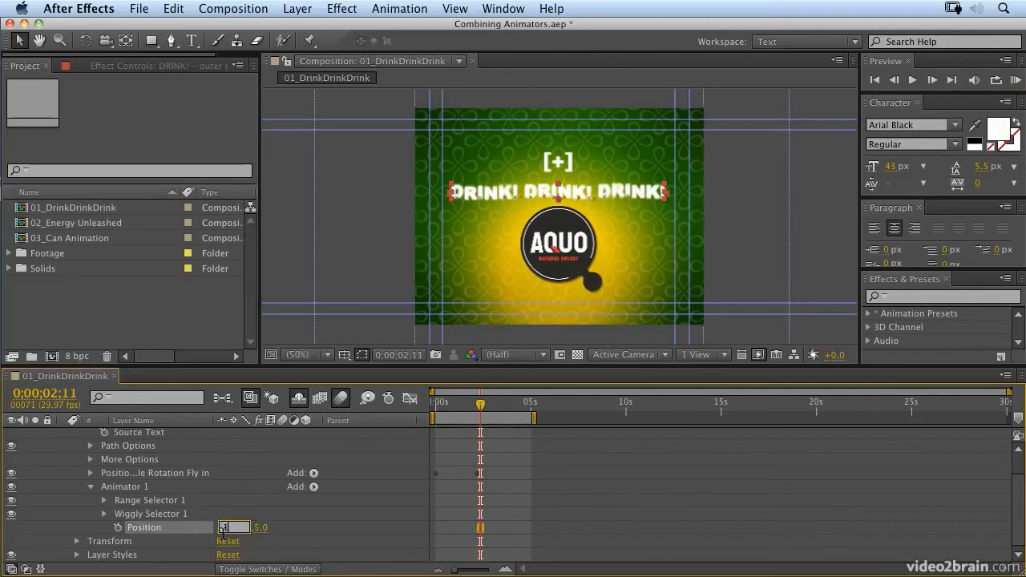
text(1)
key(Return)
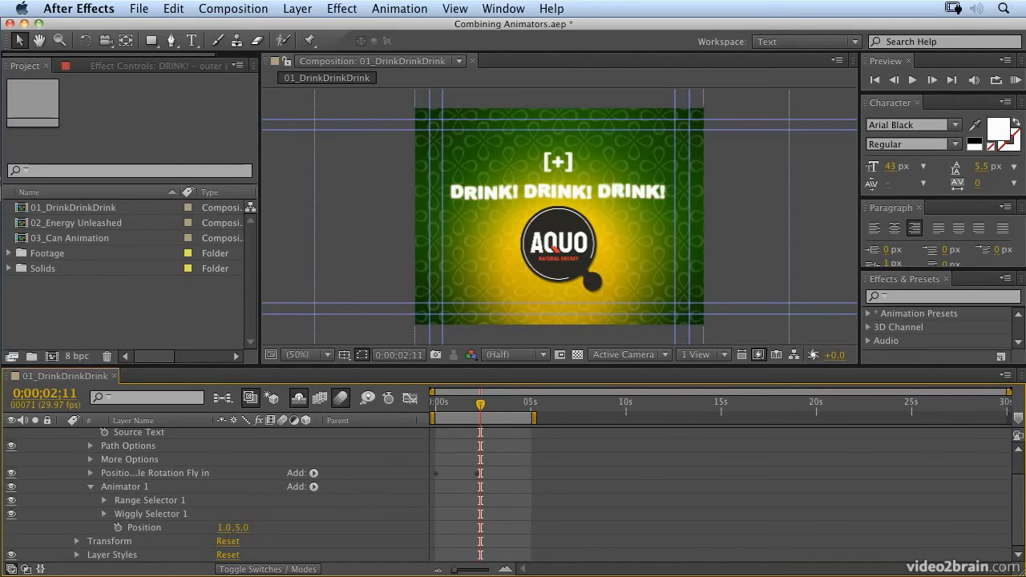
click(1016, 80)
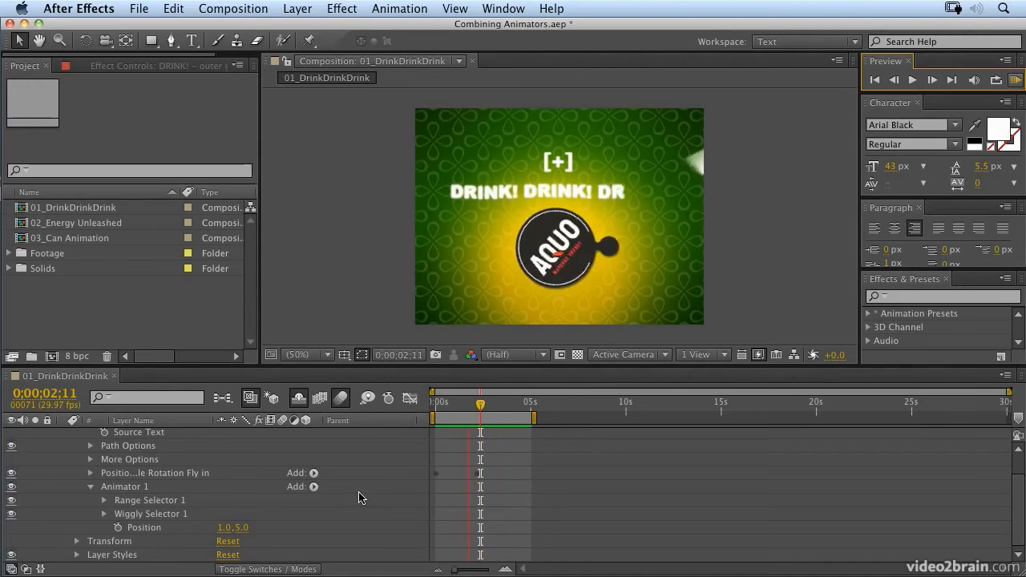
key(space)
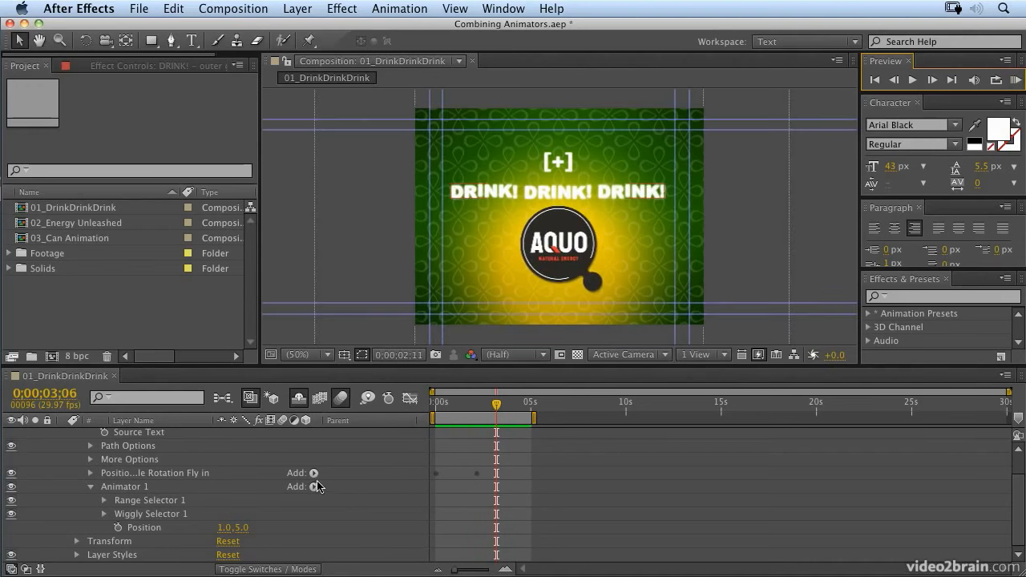
Add a Scale property to Animator 1, set it to 142%, and preview the animation.
click(314, 488)
mouse_move(336, 491)
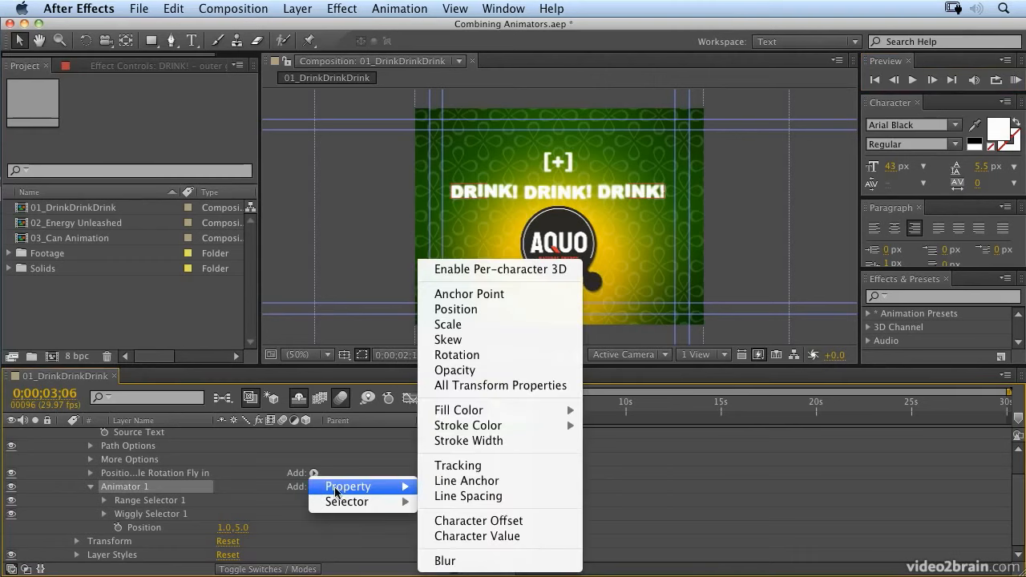
click(446, 325)
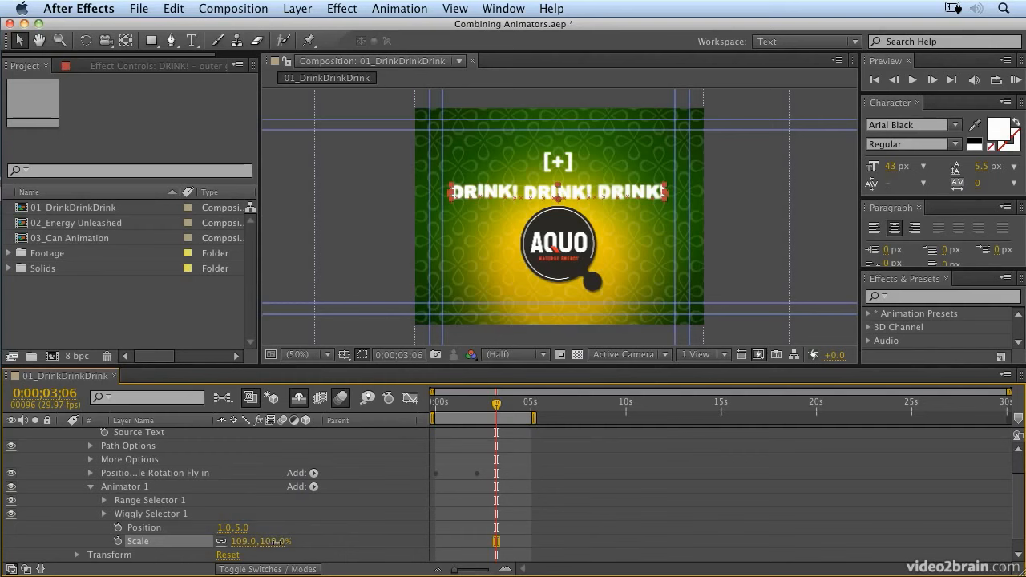
drag(287, 542, 304, 544)
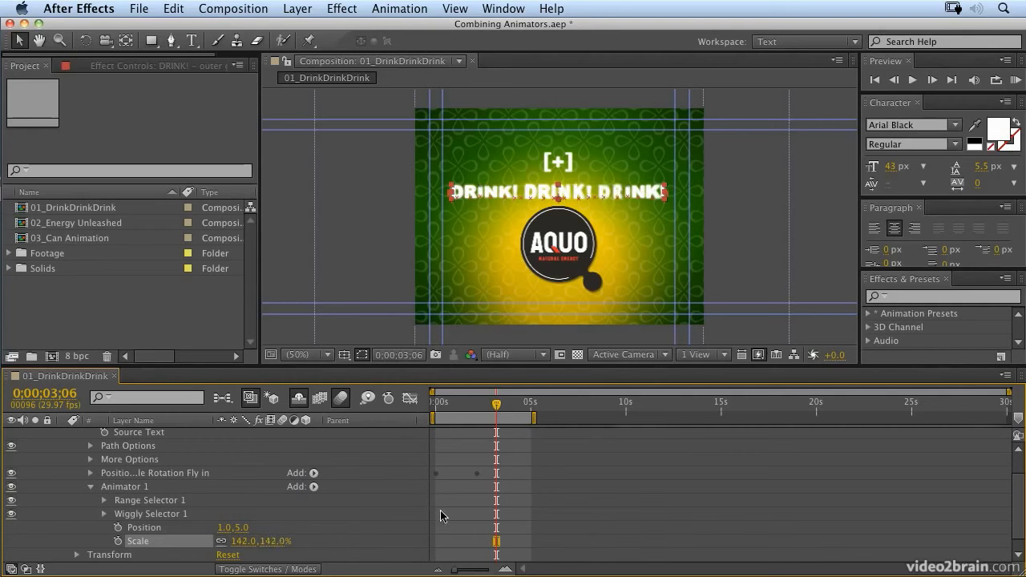
click(1016, 80)
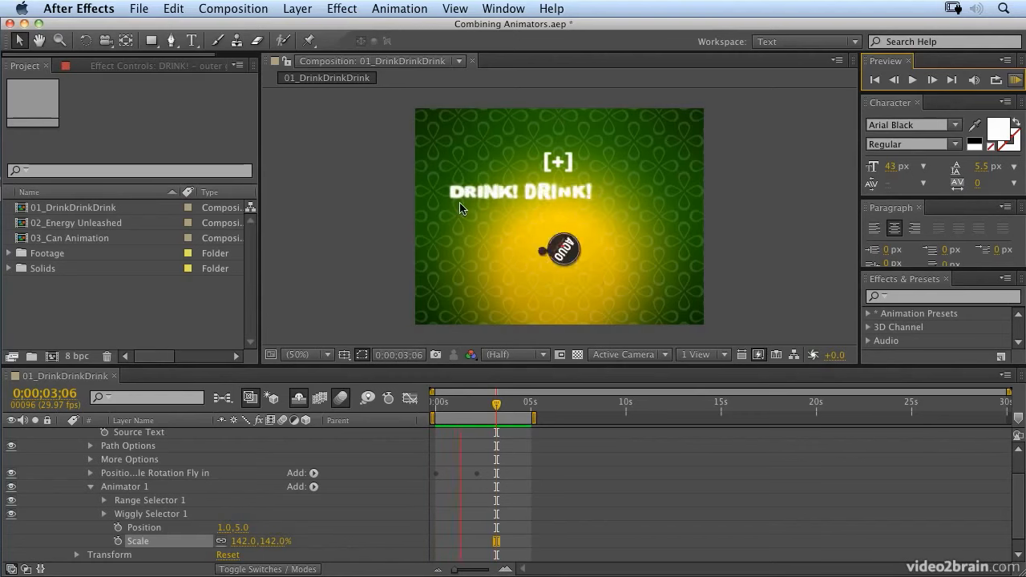
key(space)
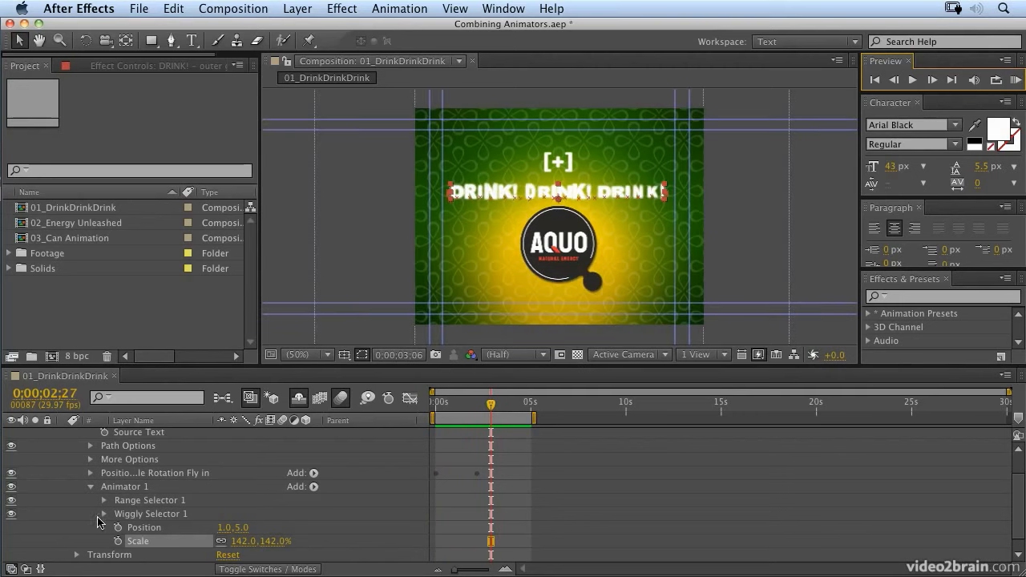
Turn on Lock Dimensions in Wiggly Selector 1 and preview the animation.
click(104, 514)
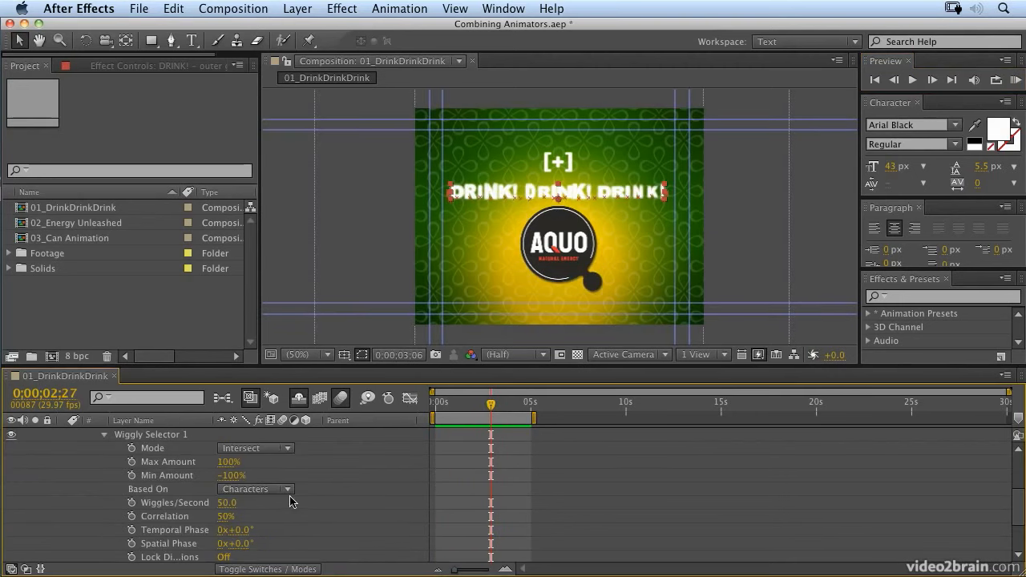
scroll(291, 501, down, 3)
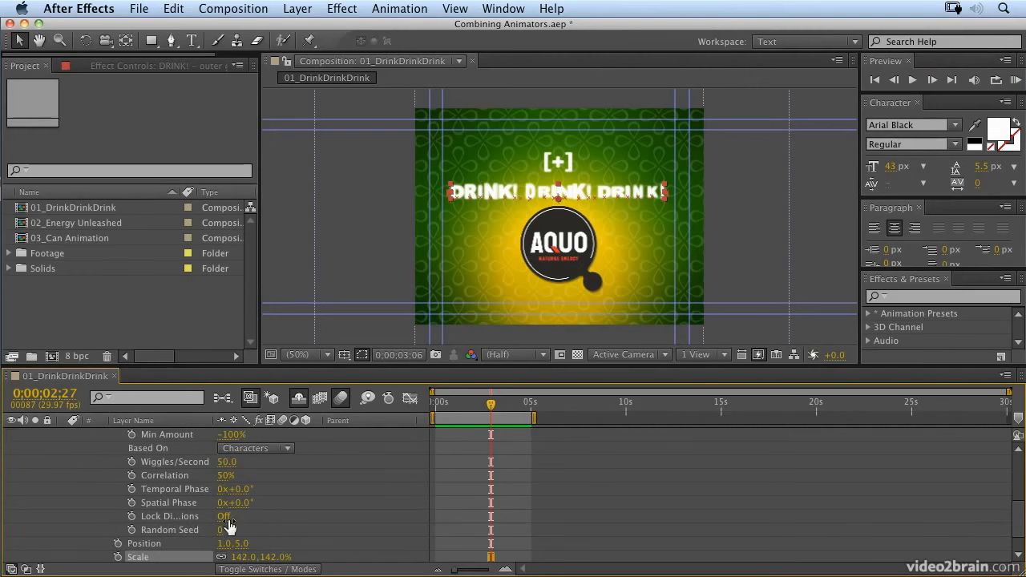
click(226, 518)
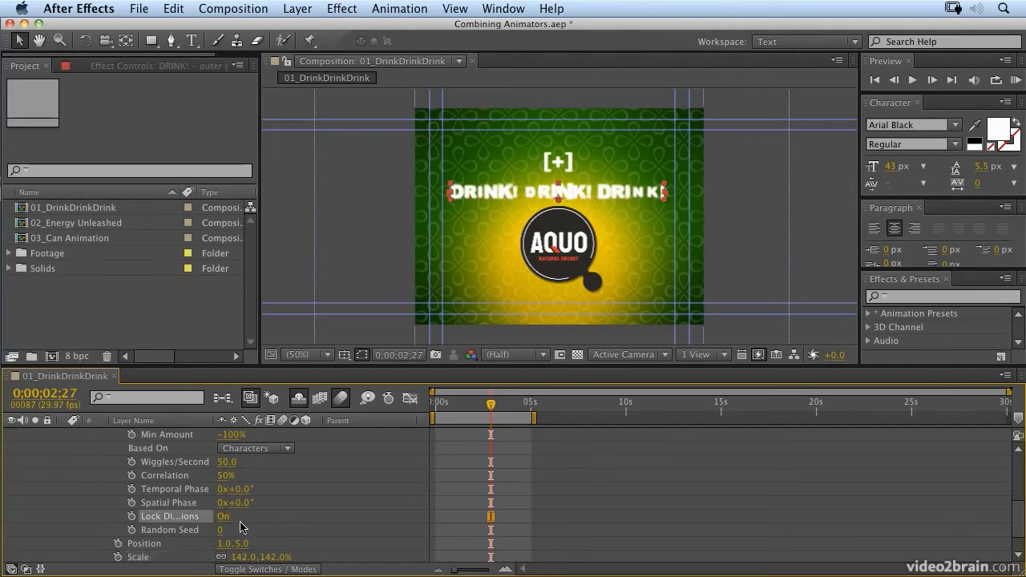
scroll(241, 513, up, 6)
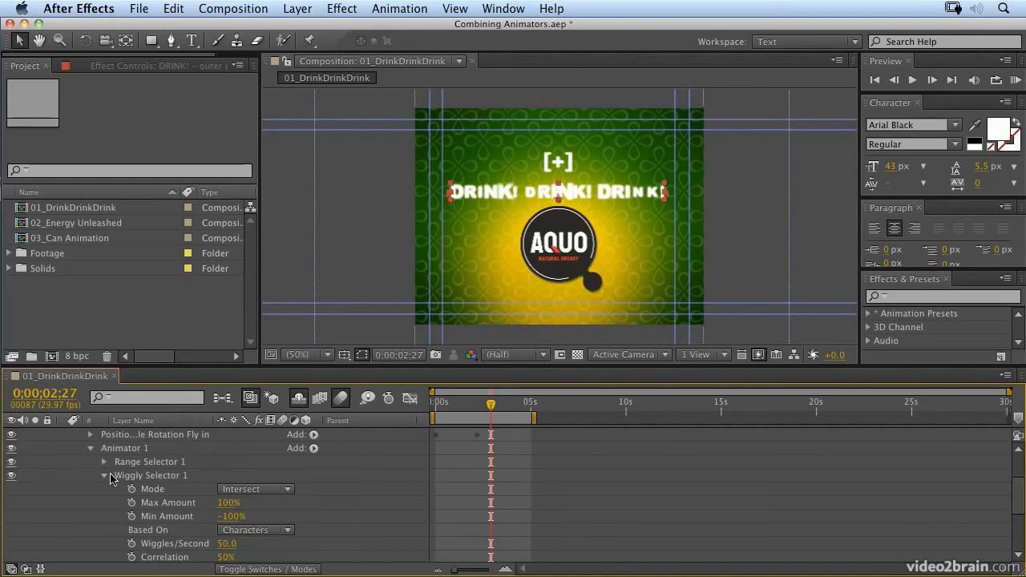
click(104, 476)
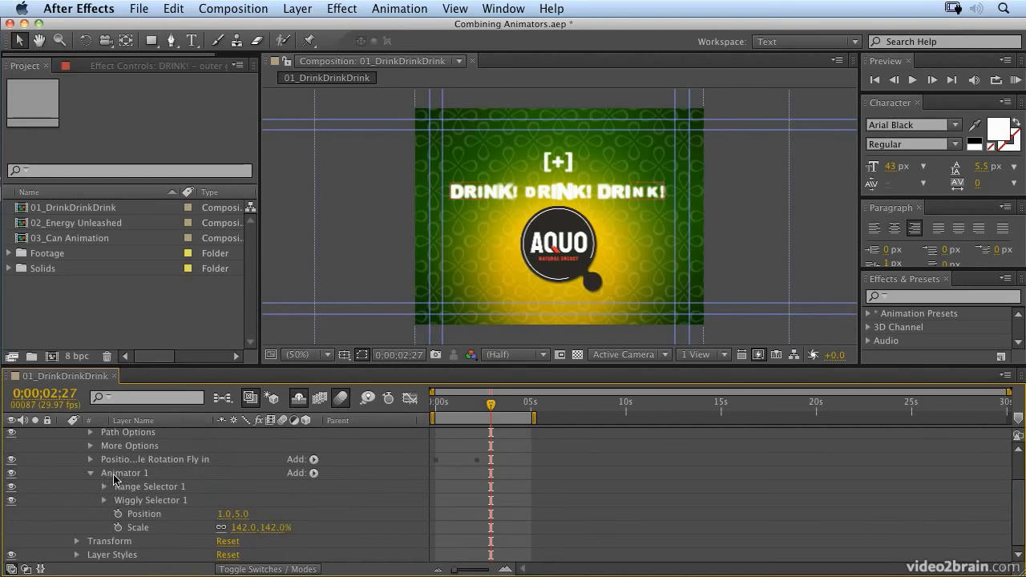
click(1016, 80)
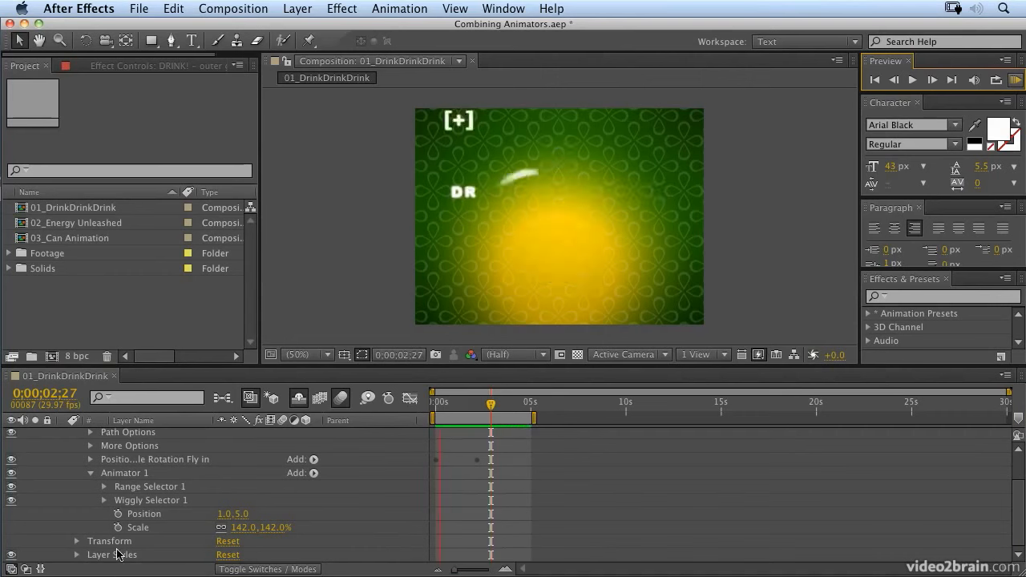
key(space)
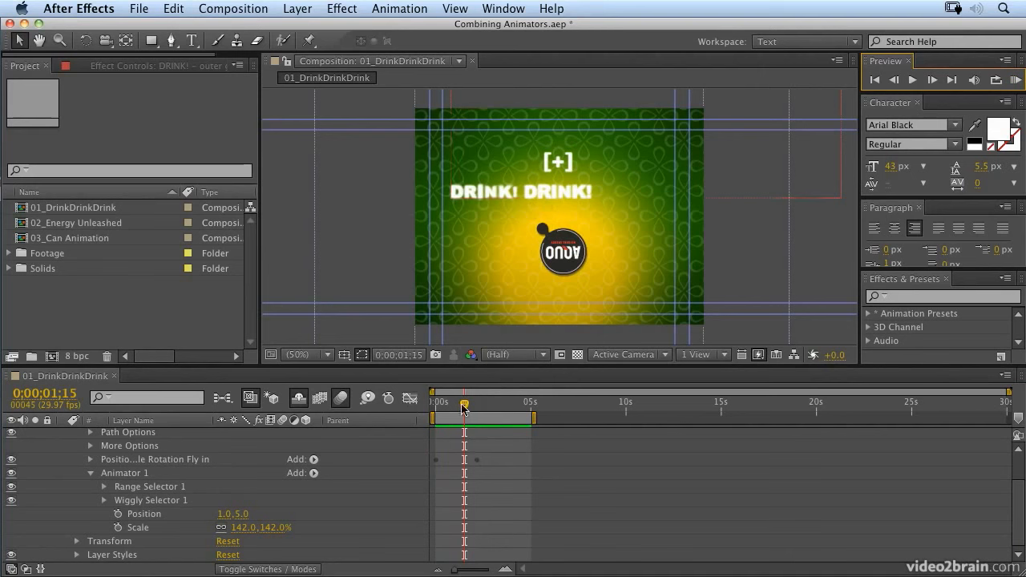
Move the current time to 0;00;02;13 and switch the units of Animator 1's Range Selector 1 to Index.
drag(465, 406, 481, 408)
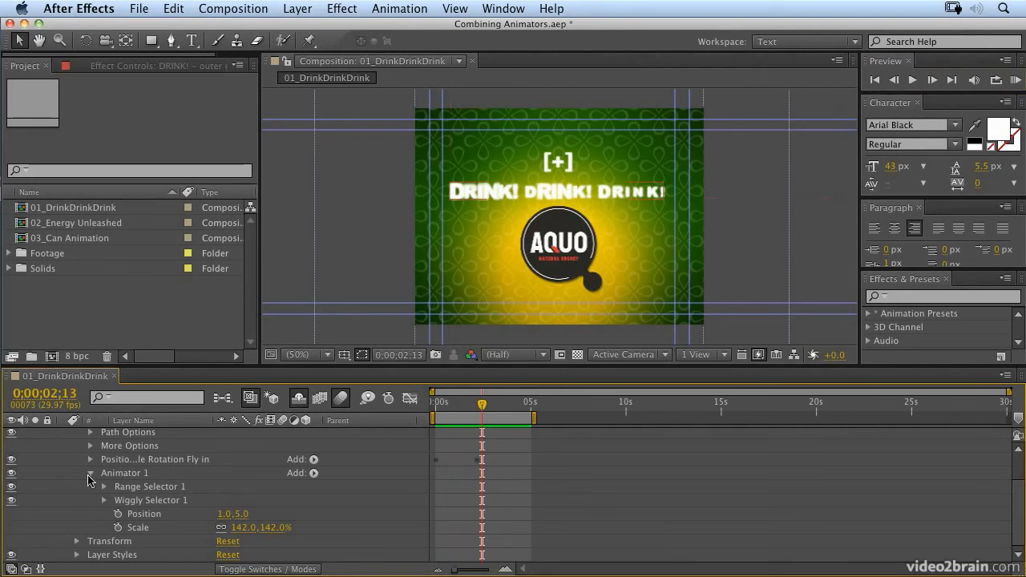
click(103, 487)
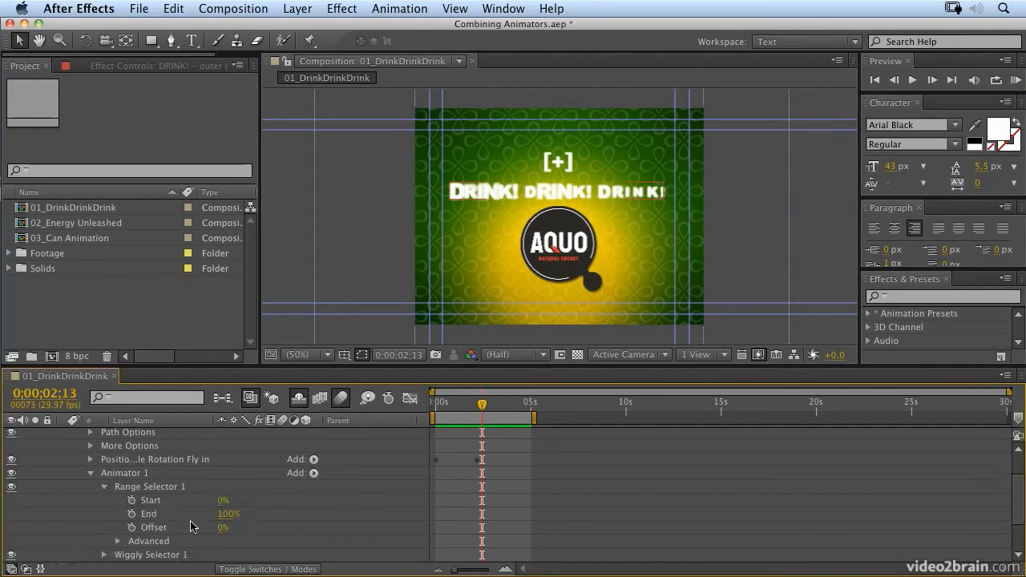
click(118, 541)
click(241, 448)
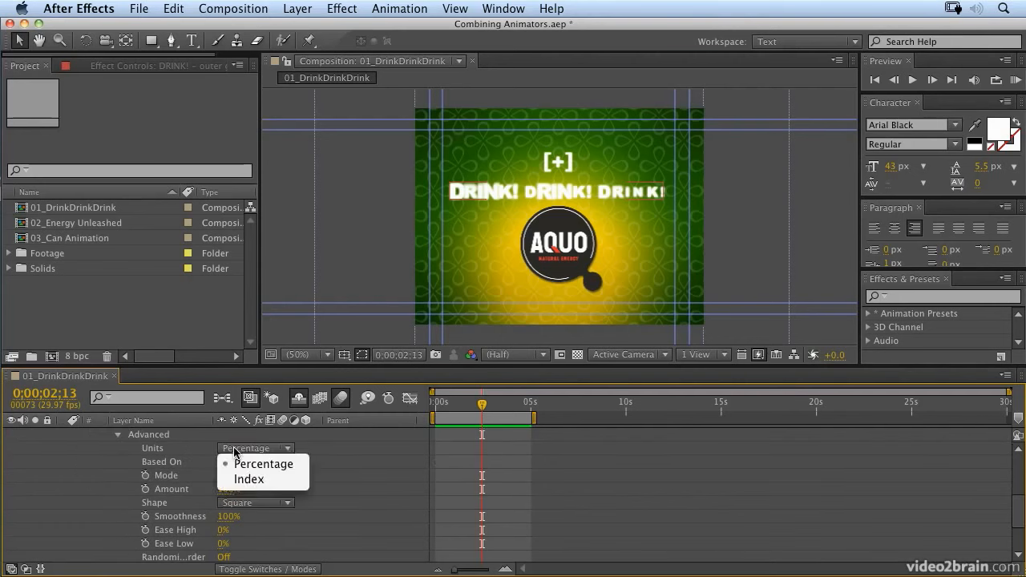
click(242, 480)
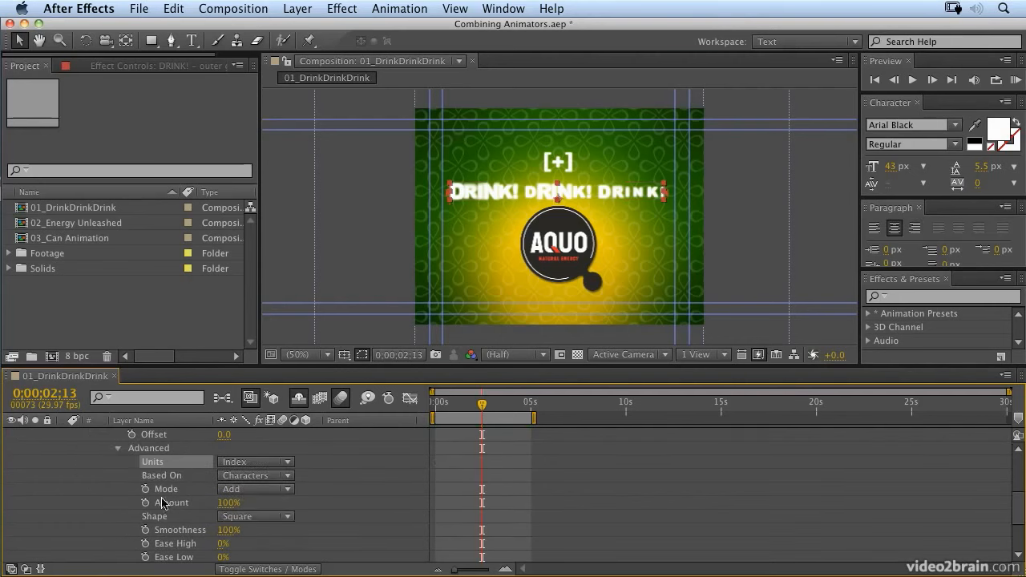
scroll(153, 489, up, 2)
click(118, 476)
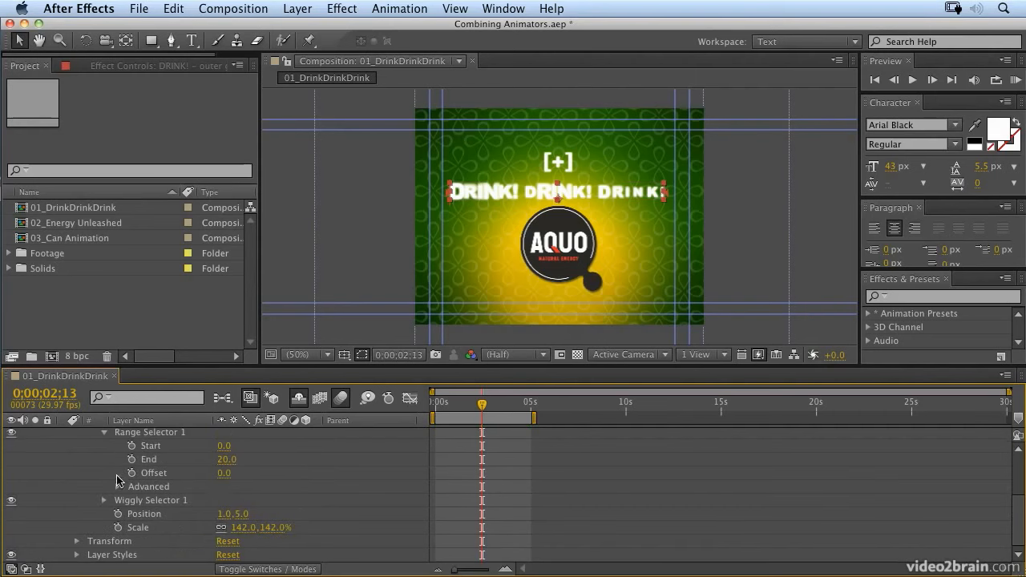
Set Start to 7.0 and End to 14.0 in Animator 1's Range Selector 1, and preview the animation.
click(223, 447)
key(Return)
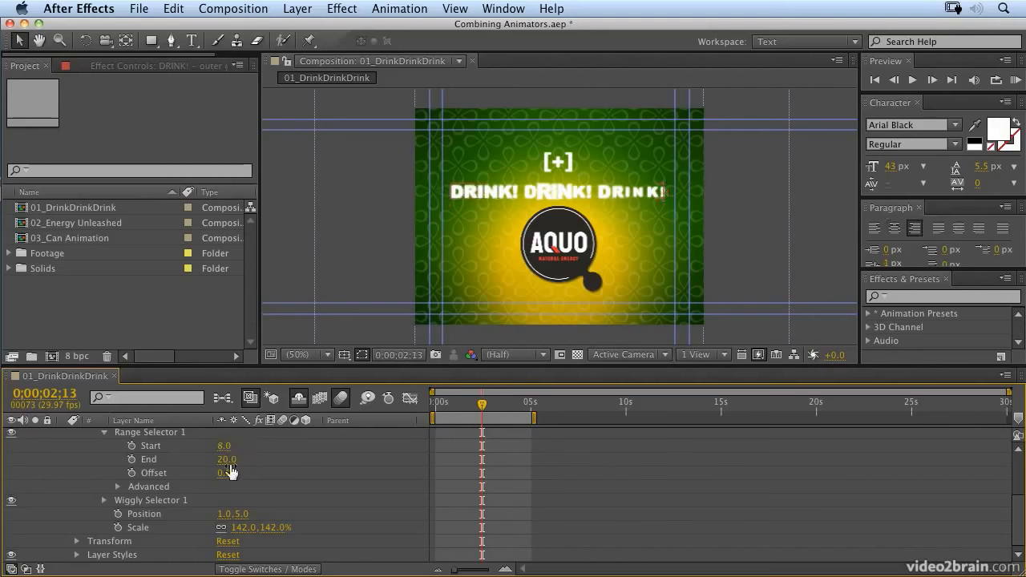
drag(226, 460, 222, 460)
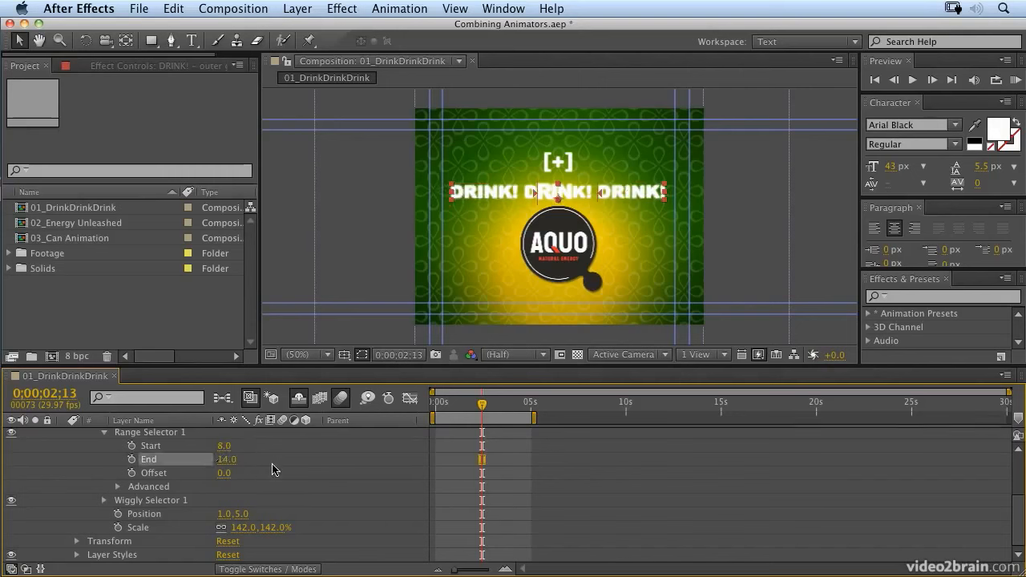
drag(224, 446, 225, 445)
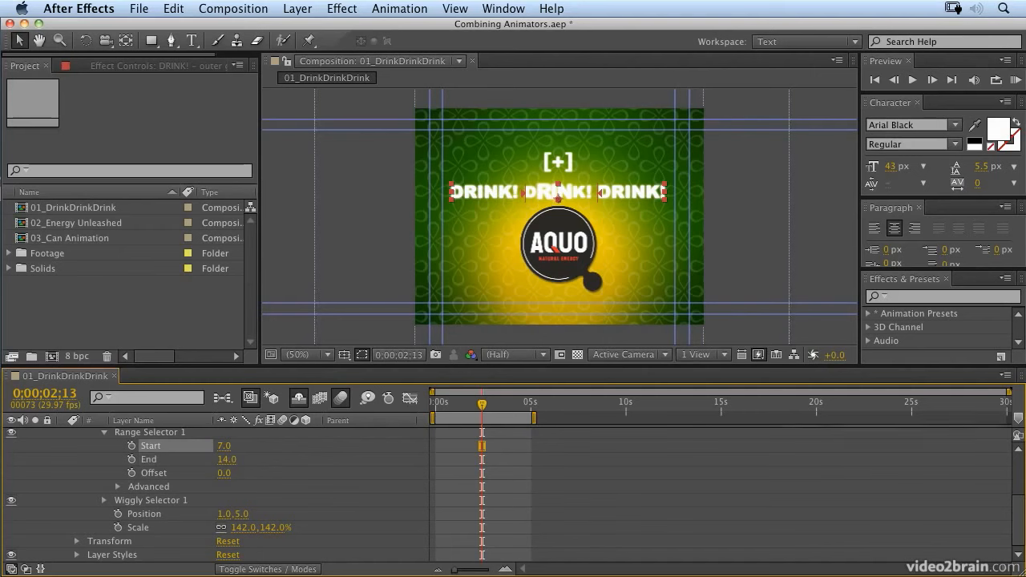
click(1015, 80)
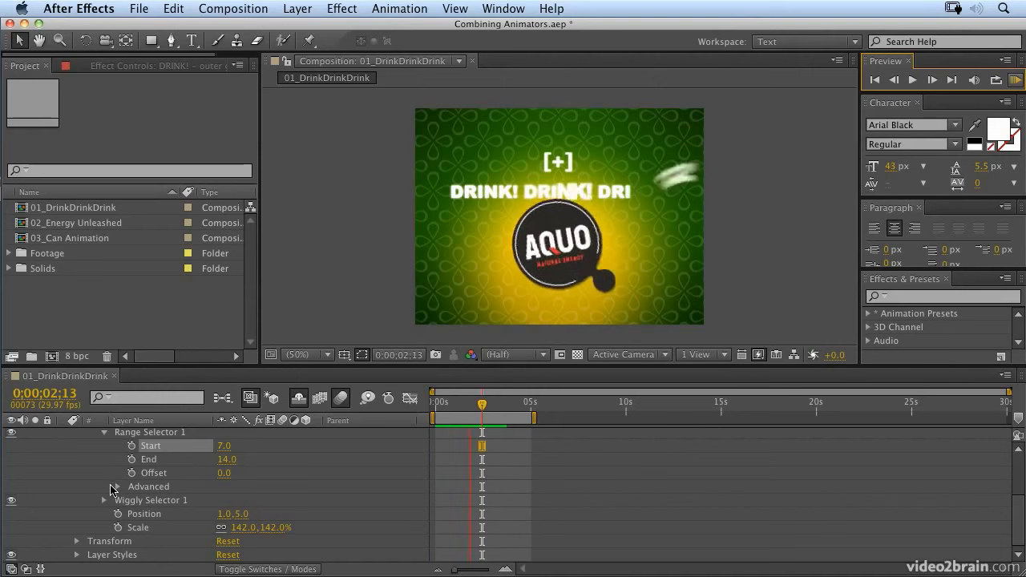
key(space)
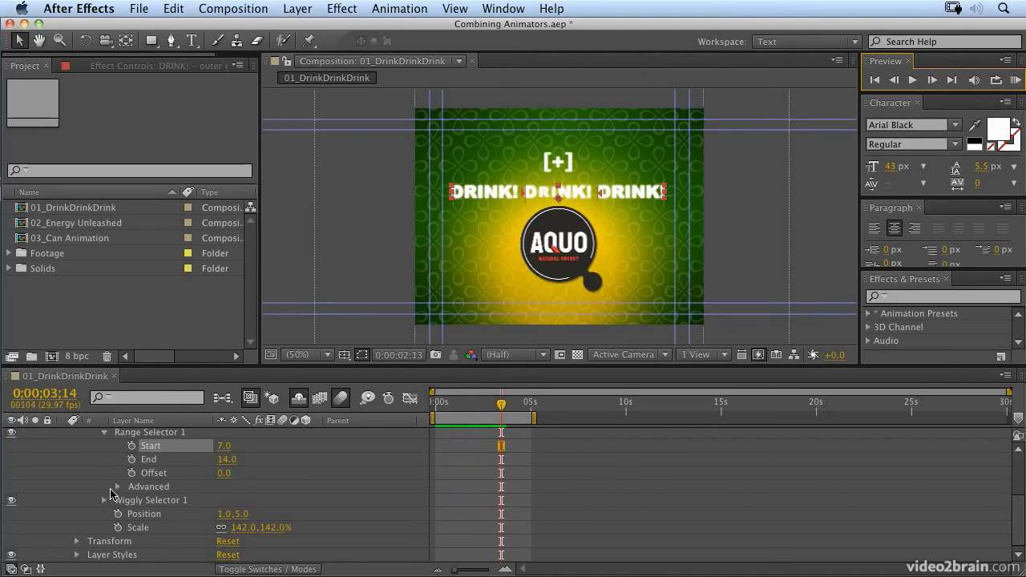
Collapse Animator 1, show only the layer's keyframed properties, and move the fly-in's last Start keyframe to 0;00;03;14.
scroll(65, 488, up, 3)
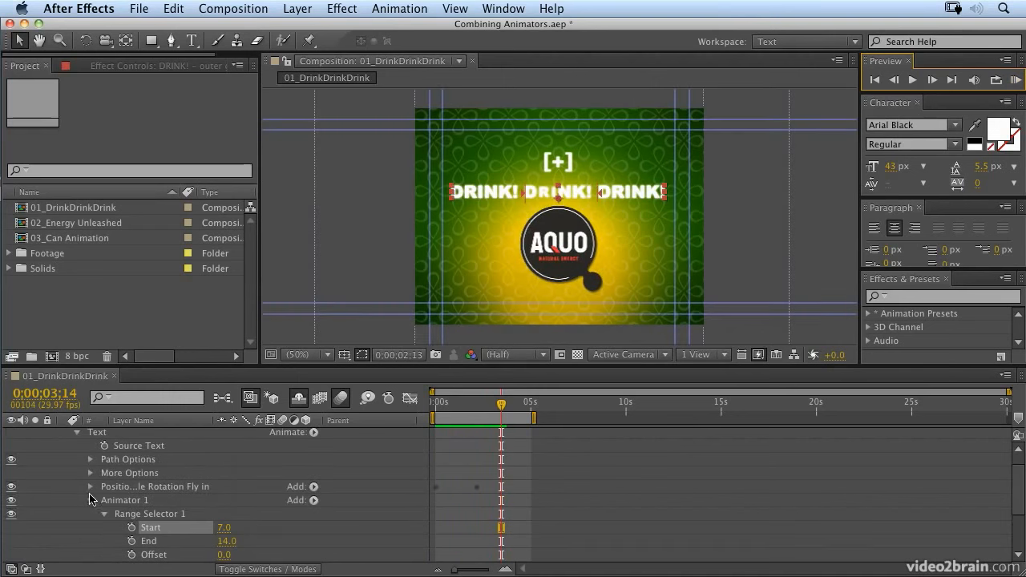
click(90, 500)
click(178, 435)
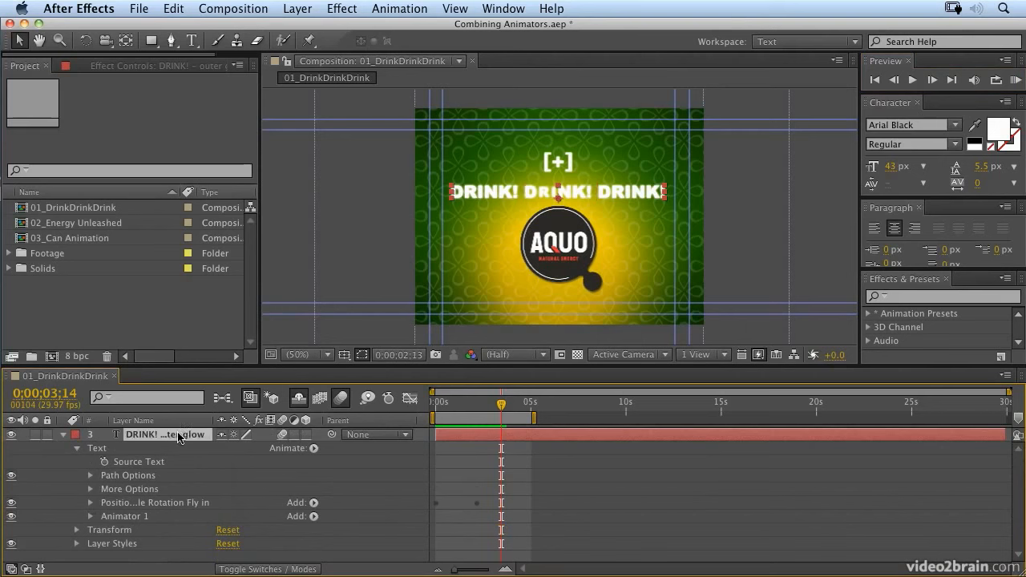
key(u)
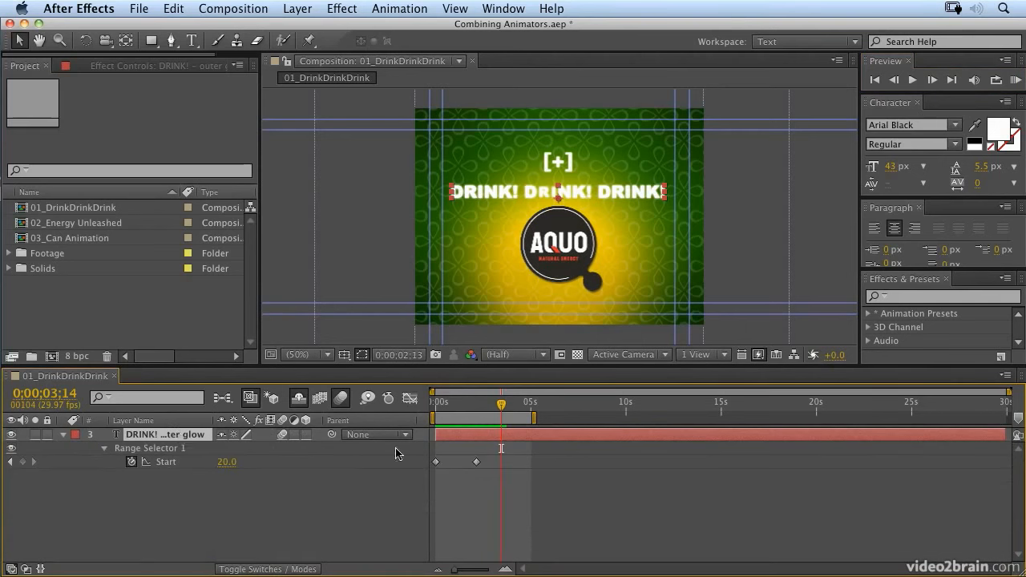
click(477, 462)
mouse_move(498, 465)
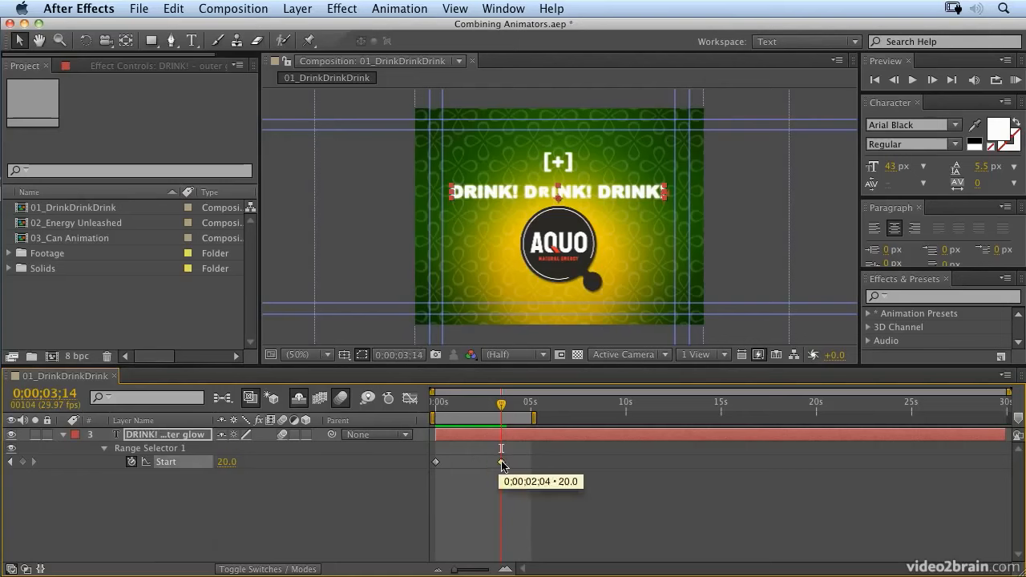
drag(502, 464, 504, 465)
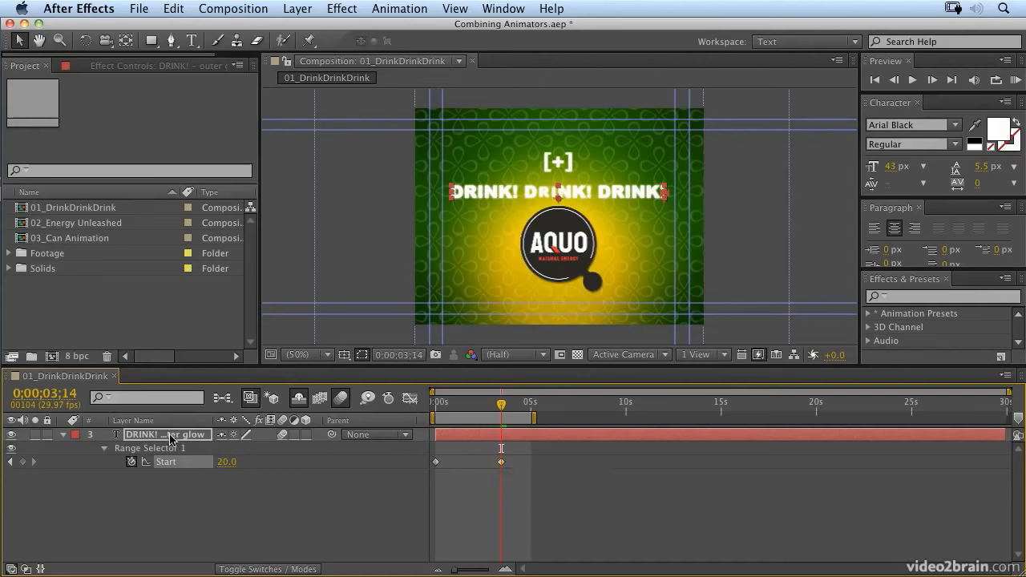
Replace the middle word DRINK in the text layer with Energy and set that word in All Caps.
double_click(170, 438)
click(529, 191)
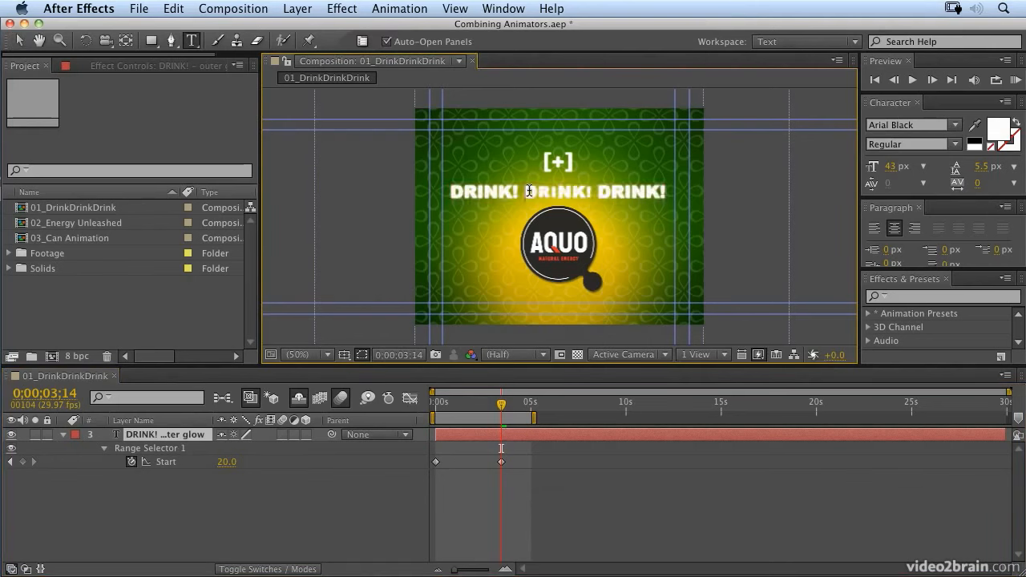
drag(527, 191, 582, 190)
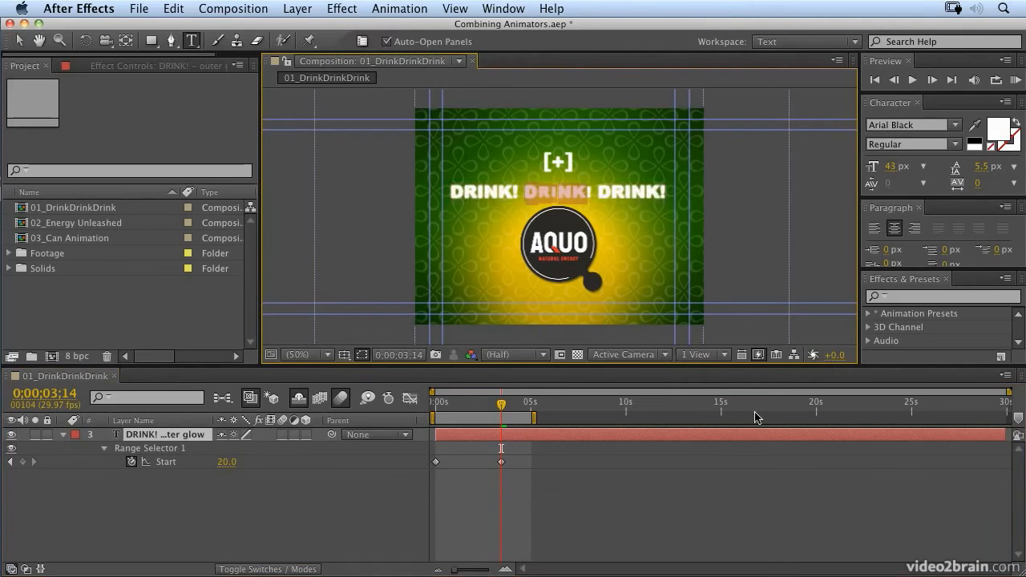
text(Energy)
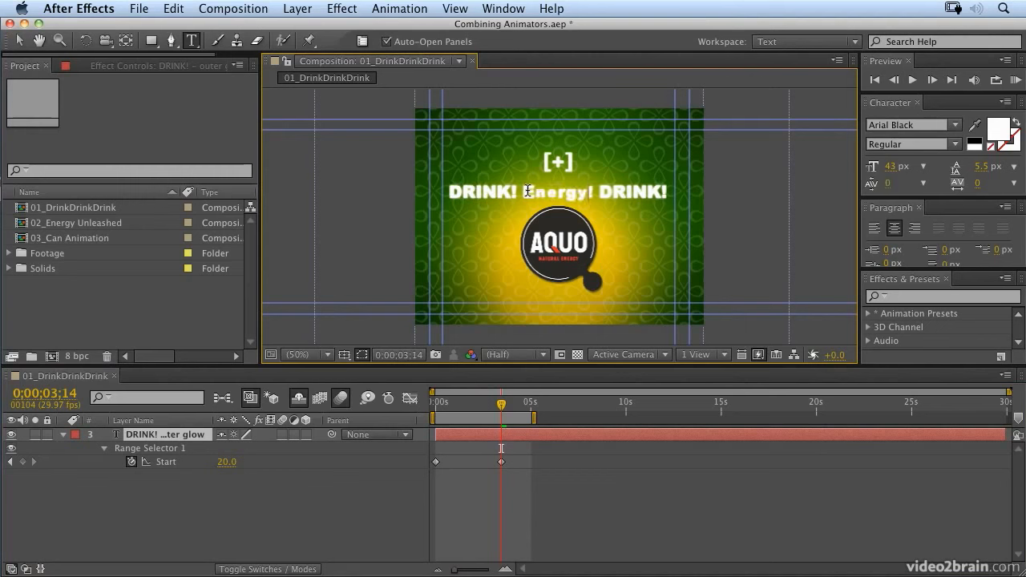
drag(527, 191, 582, 190)
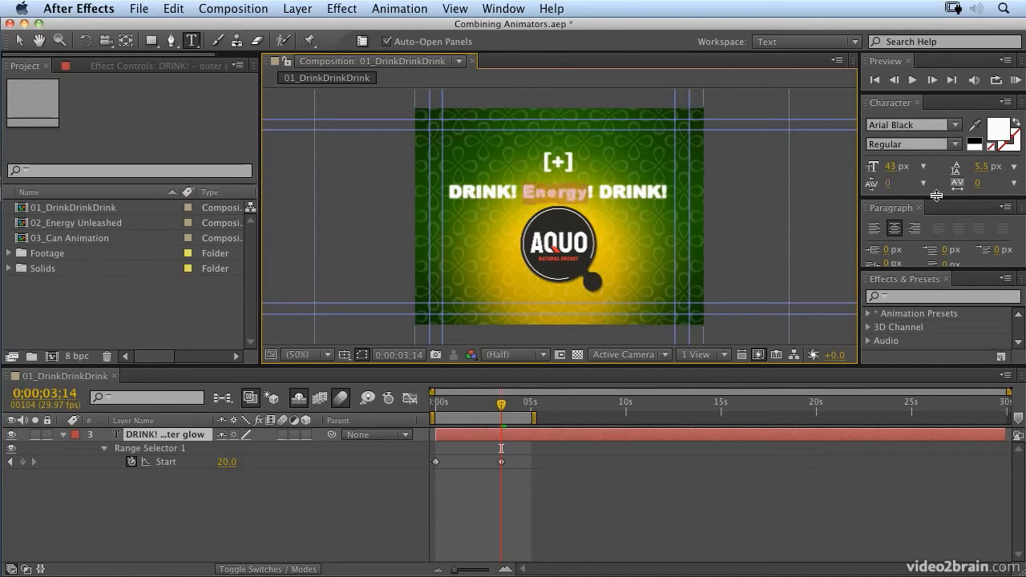
drag(937, 206, 924, 330)
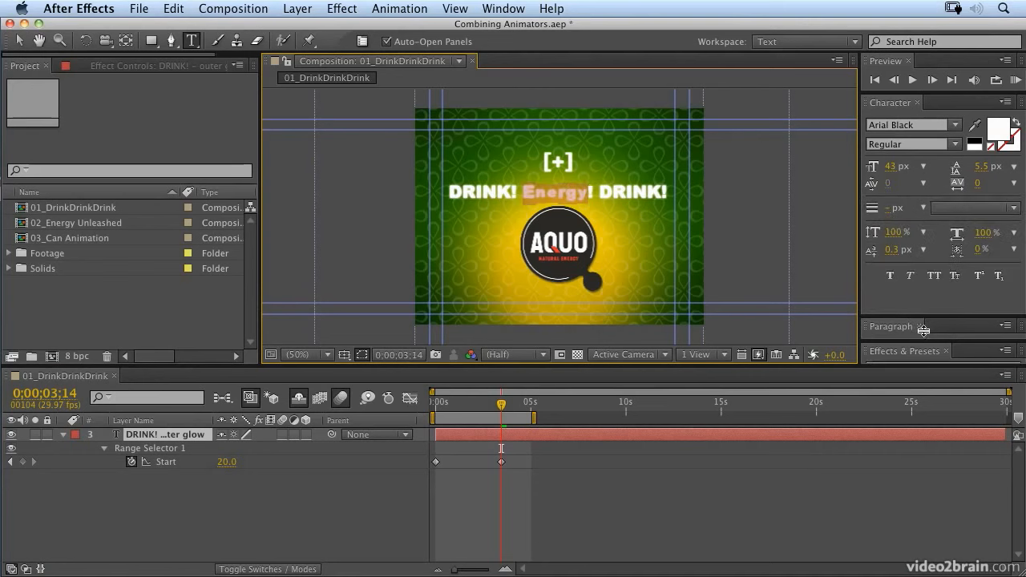
click(934, 275)
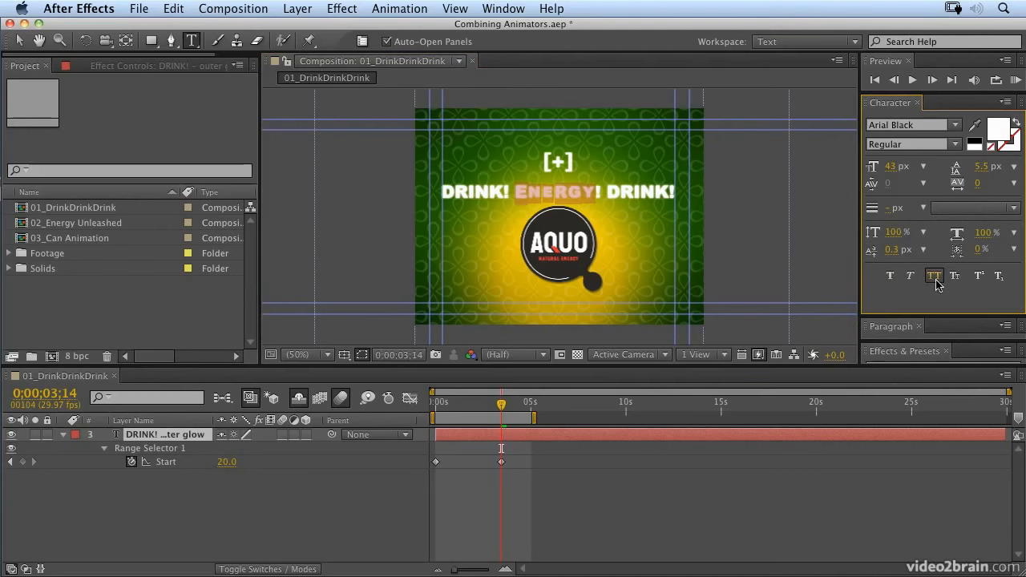
Preview the animation with the changed middle word and scrub through the fly-in to 0;00;03;13.
click(1014, 81)
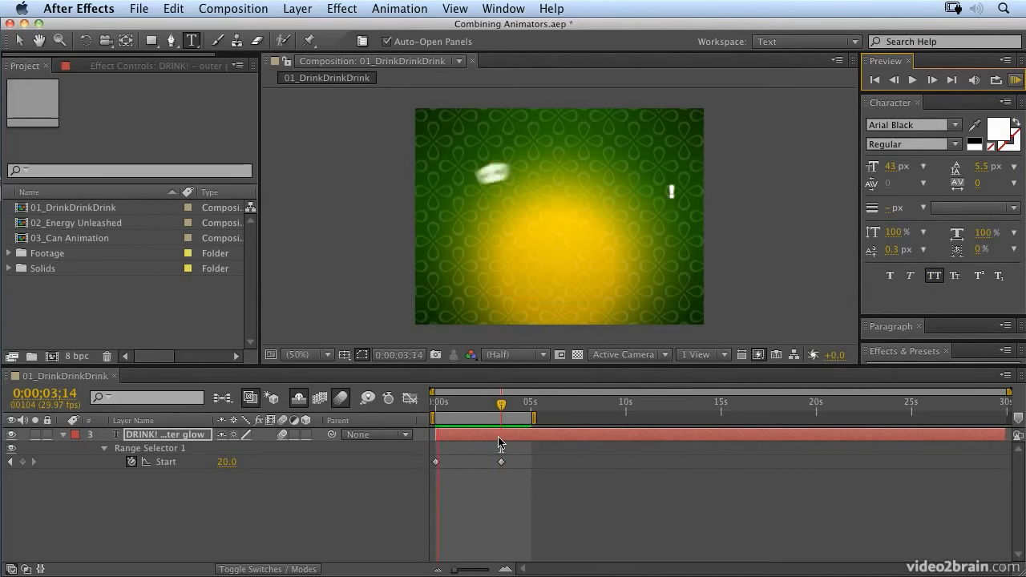
key(space)
drag(473, 398, 492, 409)
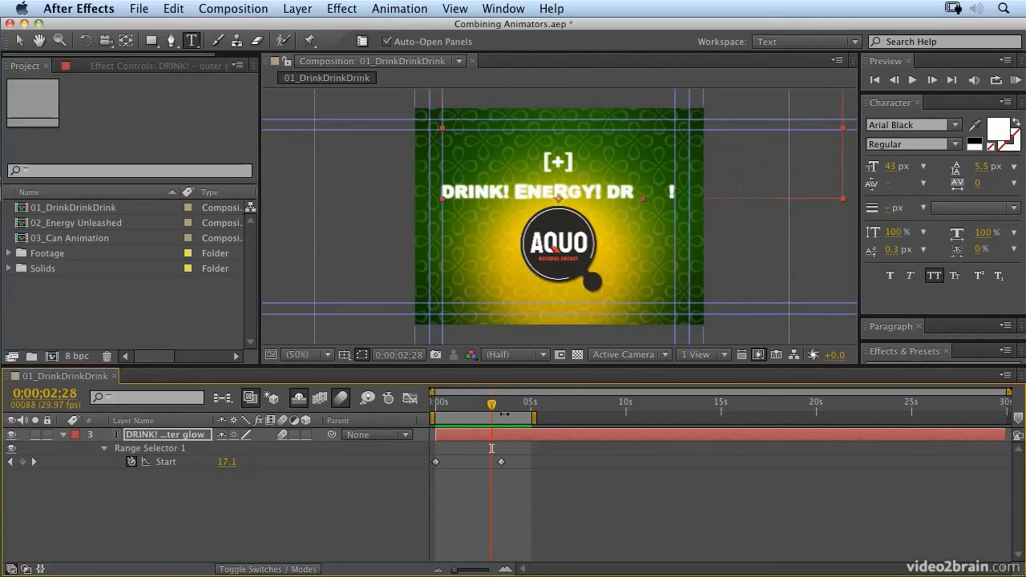
drag(493, 409, 498, 407)
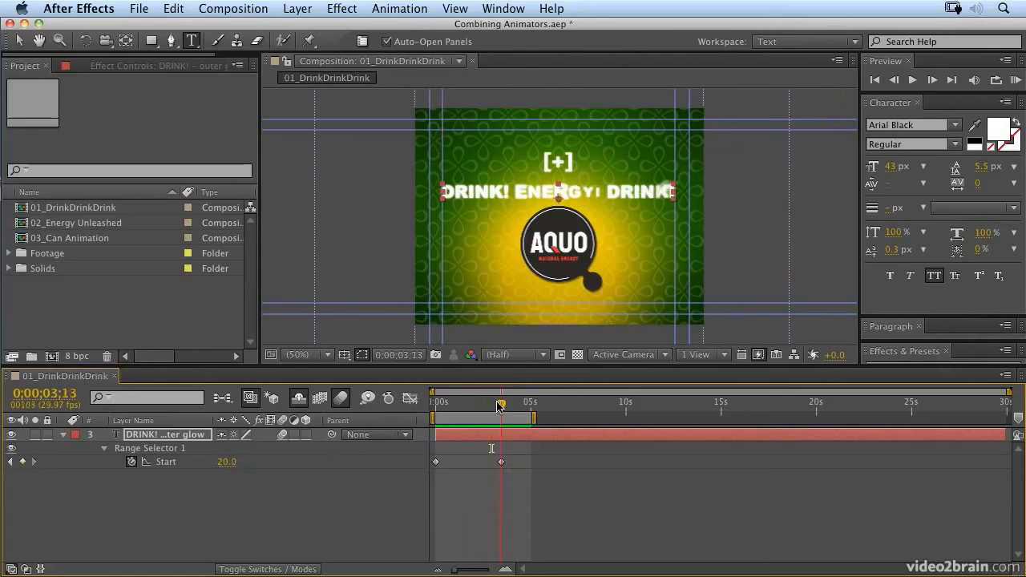
Undo the text and All Caps changes to the middle word and preview the animation.
click(173, 11)
click(207, 30)
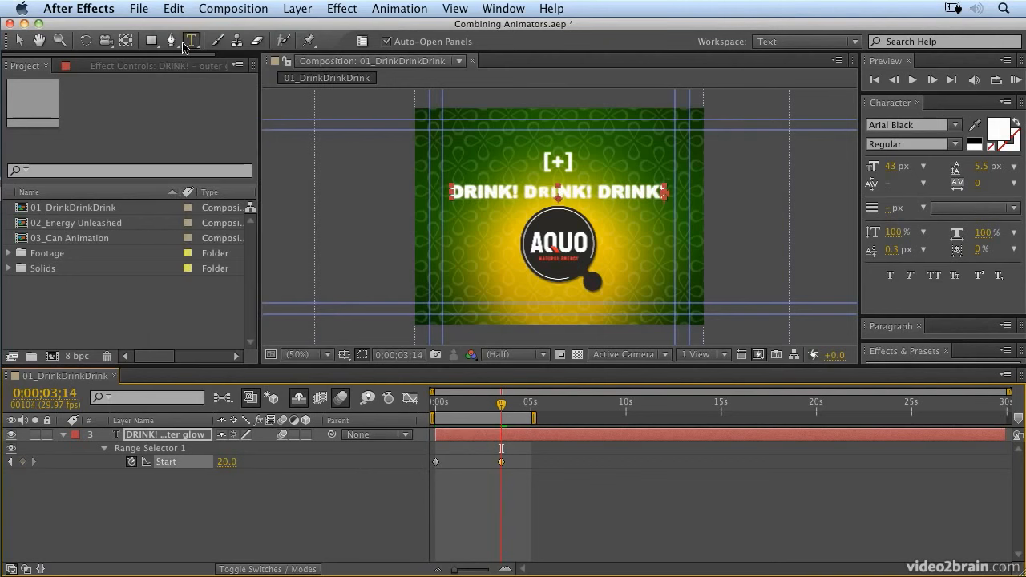
click(1016, 81)
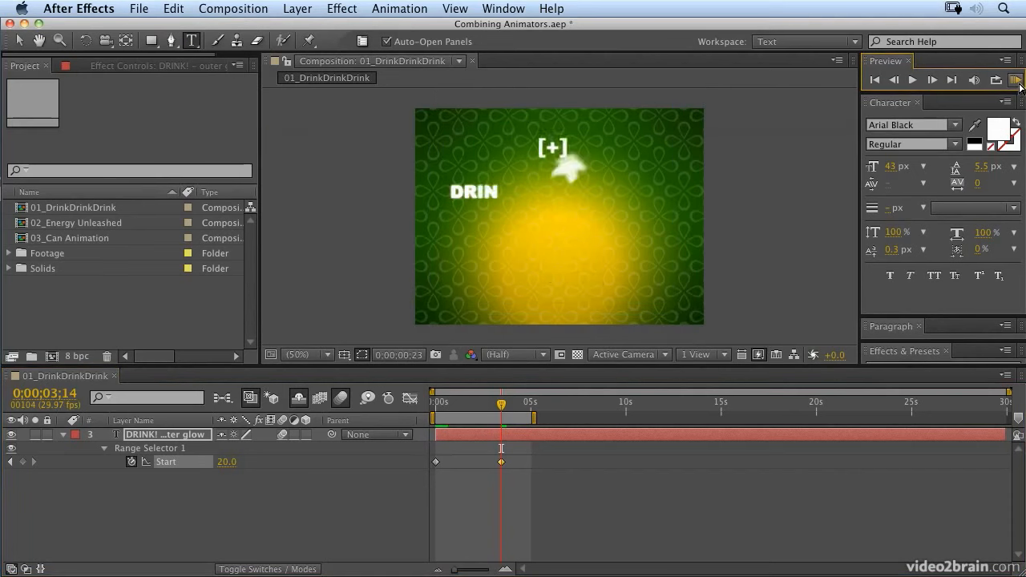